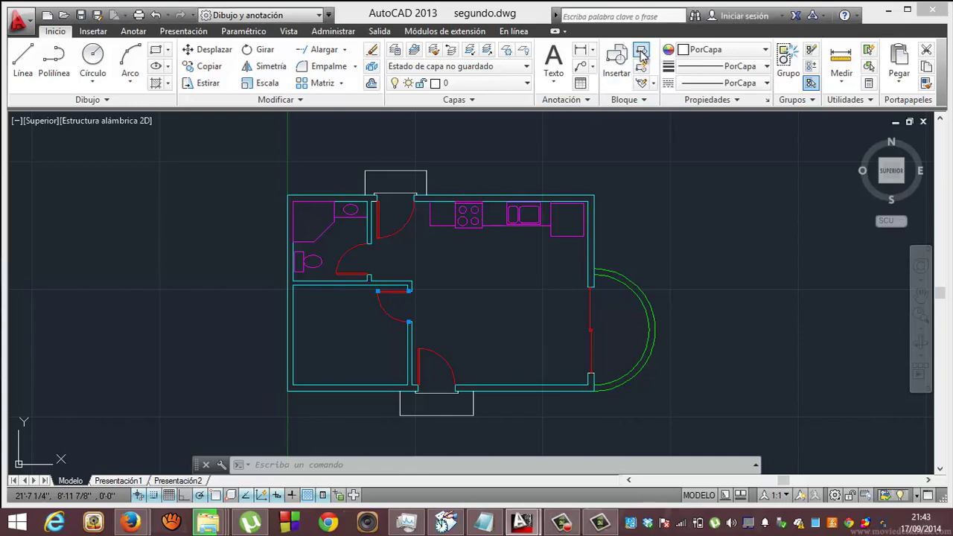
Open the Block Definition dialog from the Block panel to start a new block.
click(641, 52)
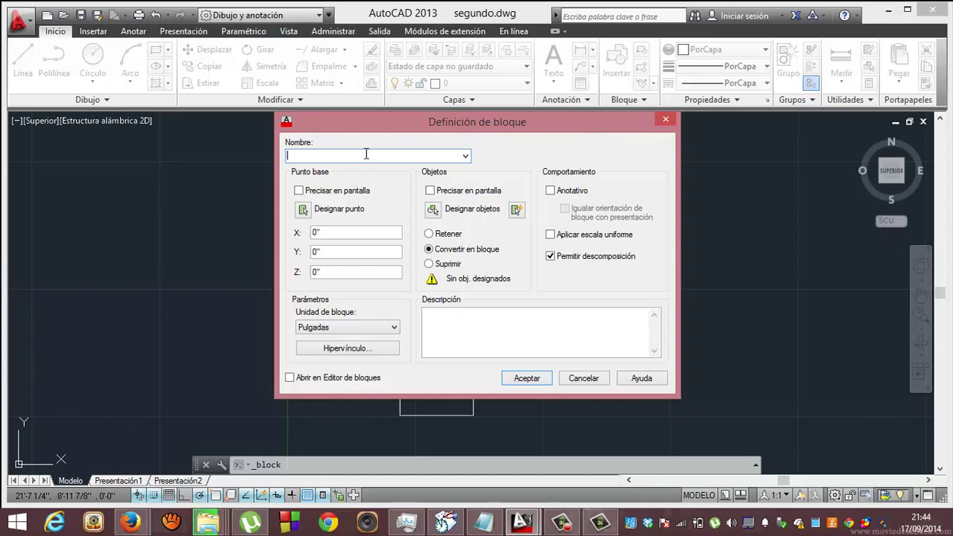
Name the block puerta3_0 and start picking its base point in the plan.
text(d)
text(uerta)
text(3)
text(_)
text(0)
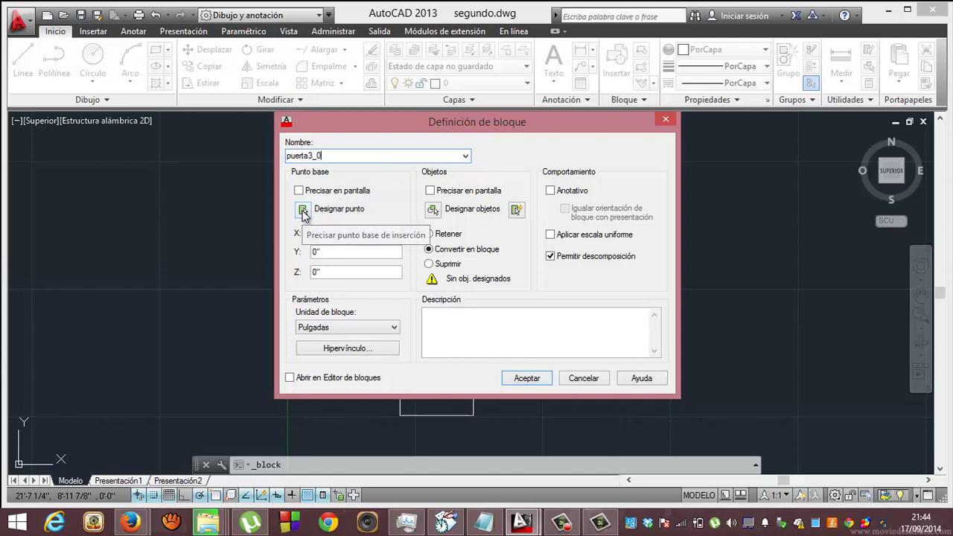
click(303, 211)
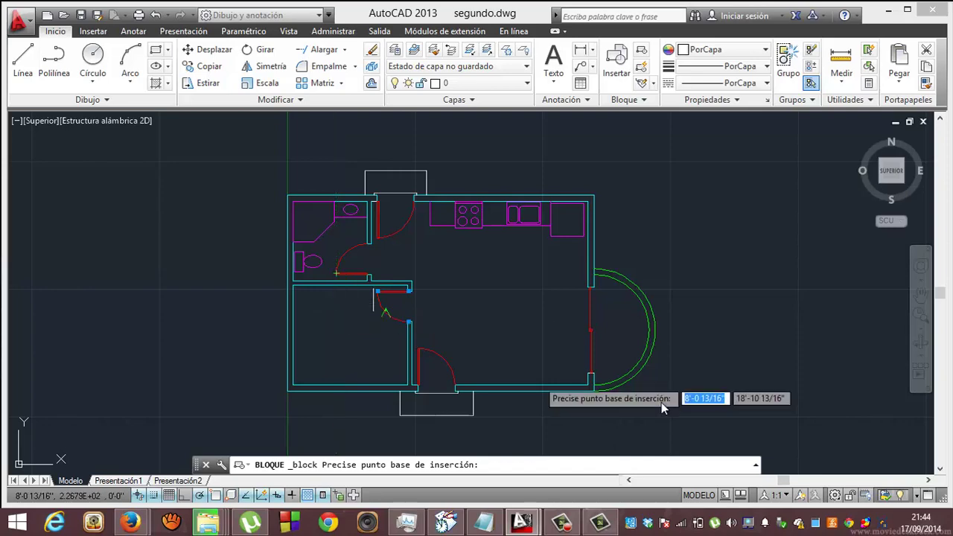
Set the base point at the lower door's hinge endpoint, X 10'-8", Y 13'.
click(920, 318)
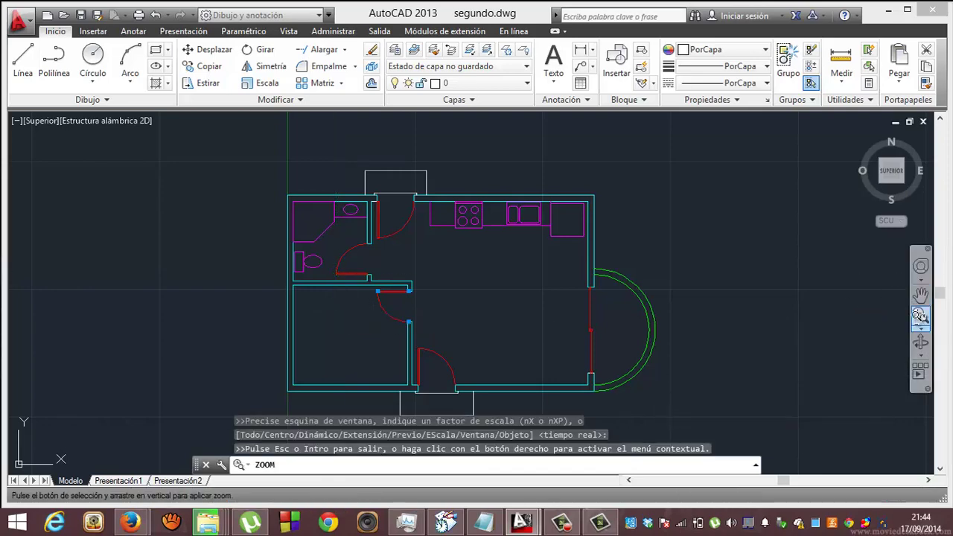
mouse_move(419, 388)
mouse_down()
mouse_move(420, 342)
mouse_move(377, 159)
mouse_up()
key(Escape)
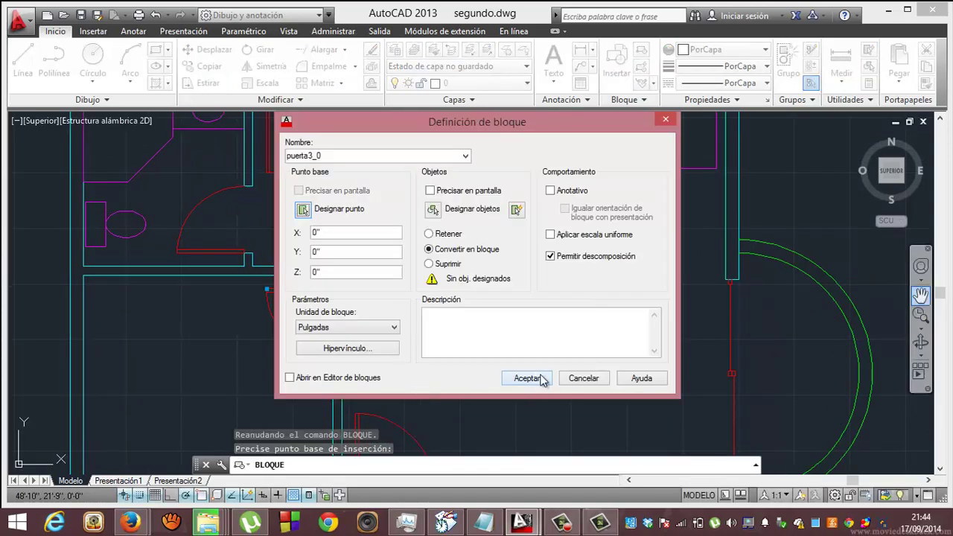
click(302, 209)
drag(411, 372, 404, 181)
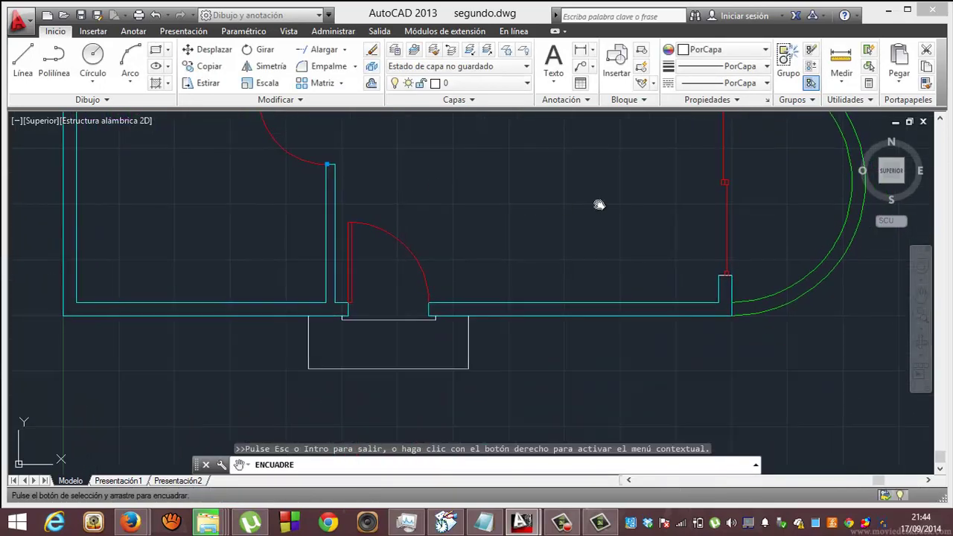
key(Escape)
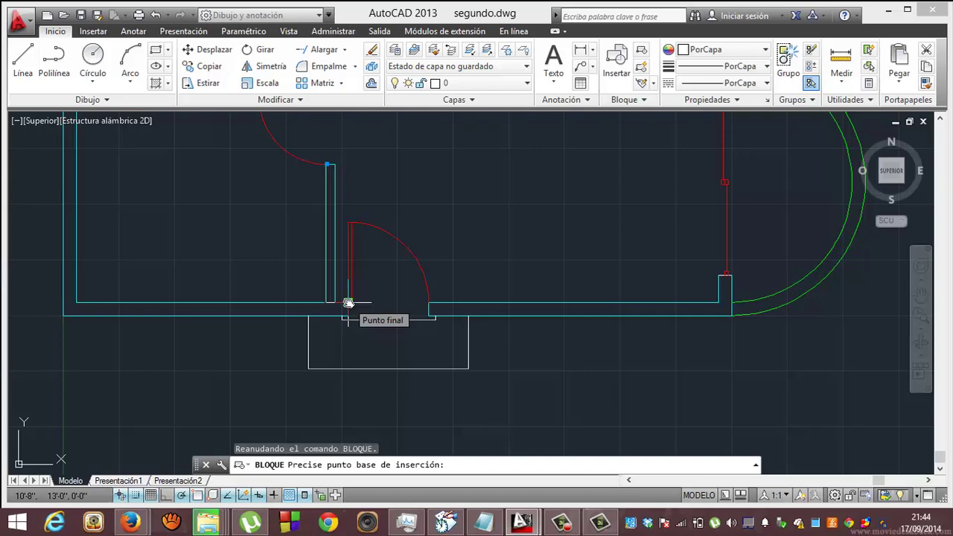
click(348, 302)
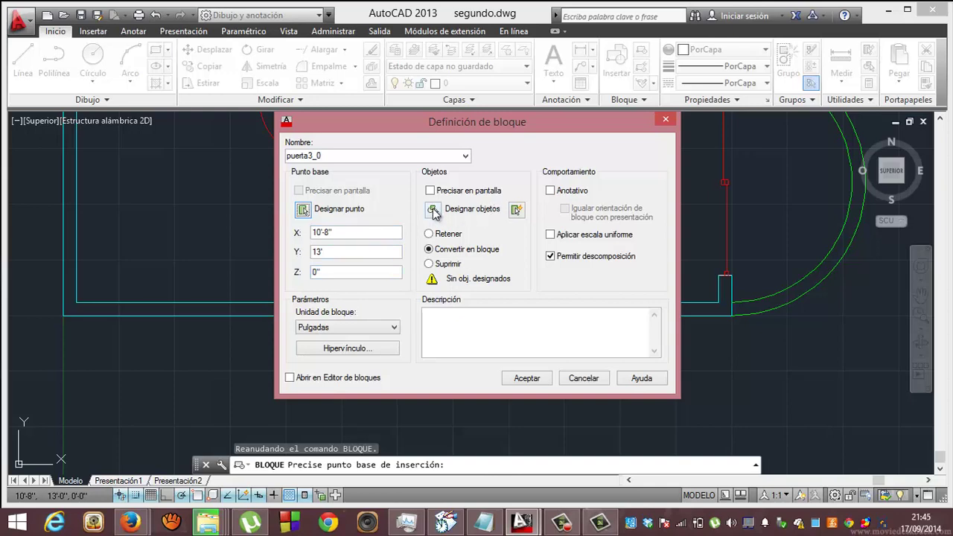
Select the lower door's leaf line and swing arc as the block's objects.
click(432, 209)
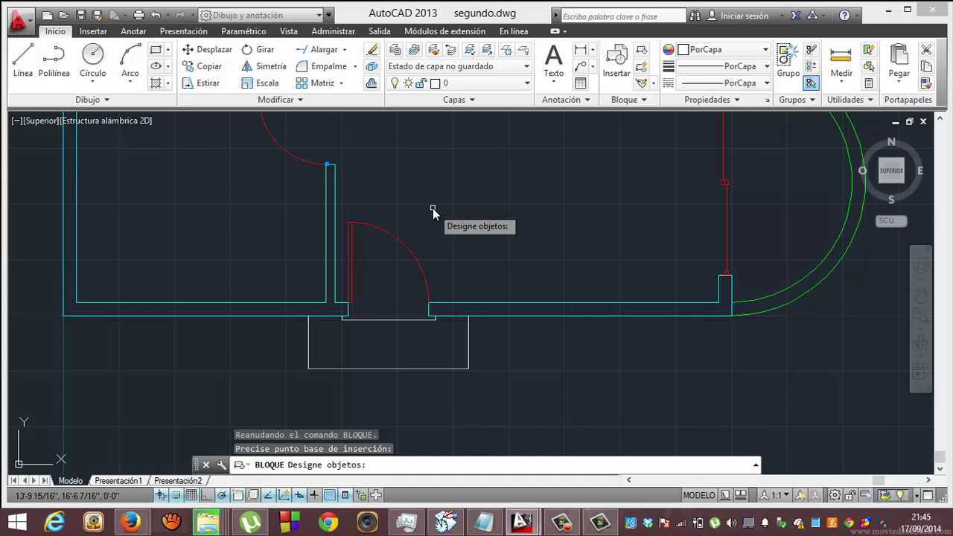
click(347, 250)
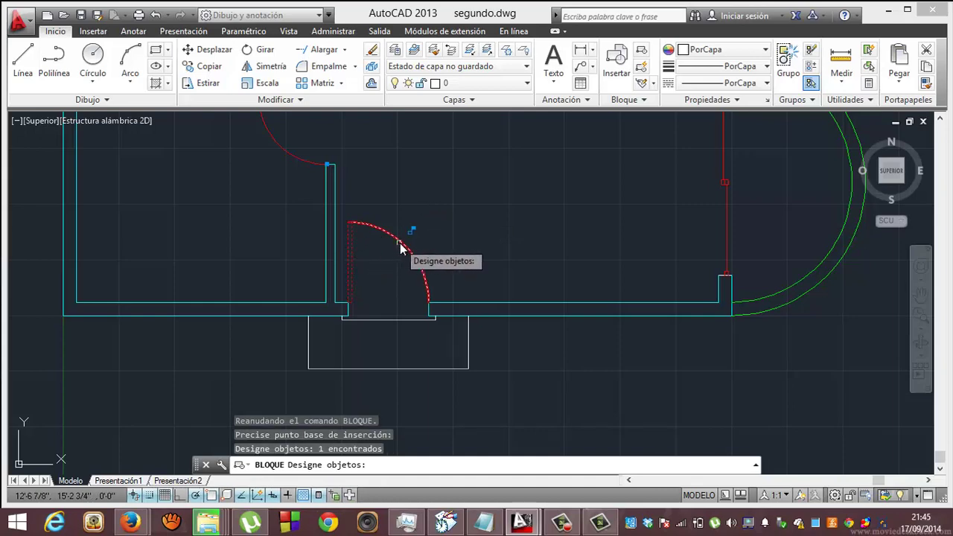
click(400, 244)
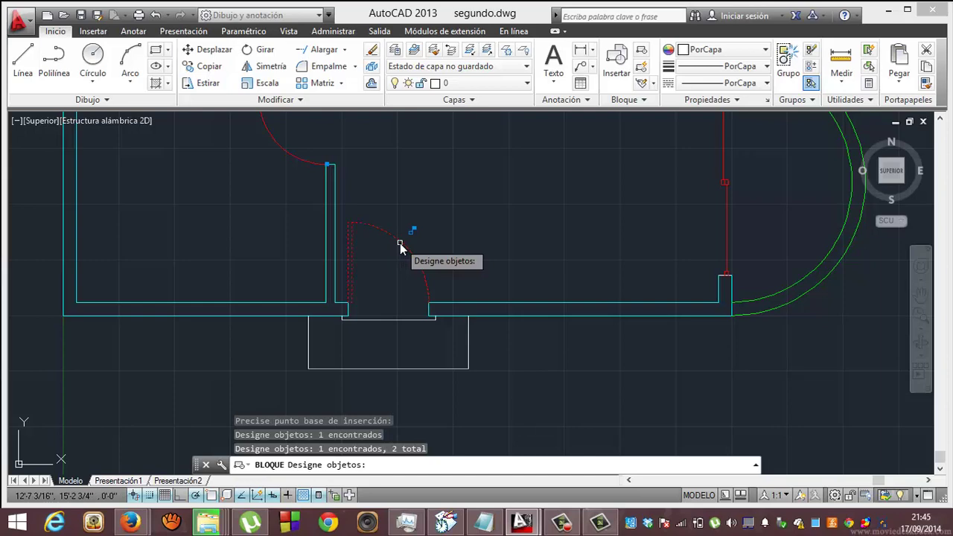
key(Return)
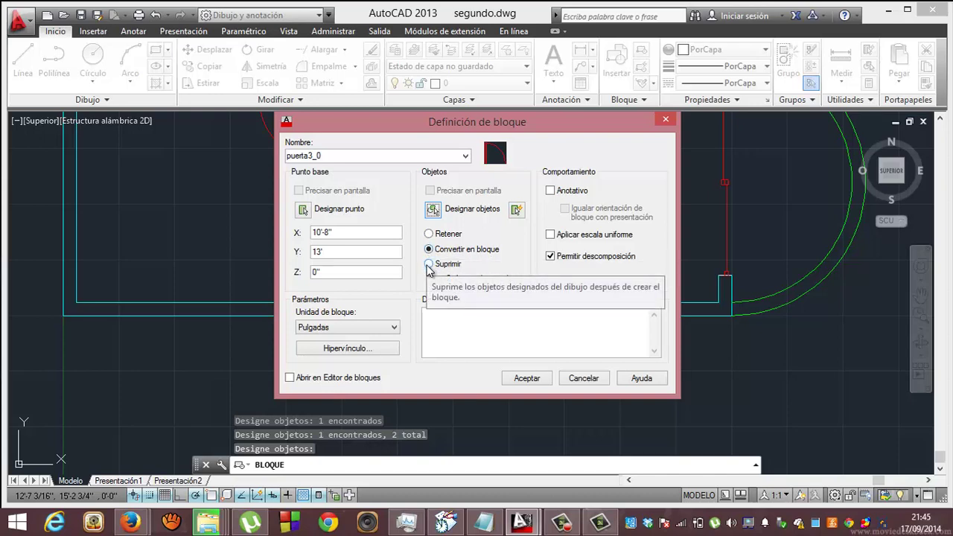
Choose Suprimir so the original door objects are deleted after the block is created.
click(429, 265)
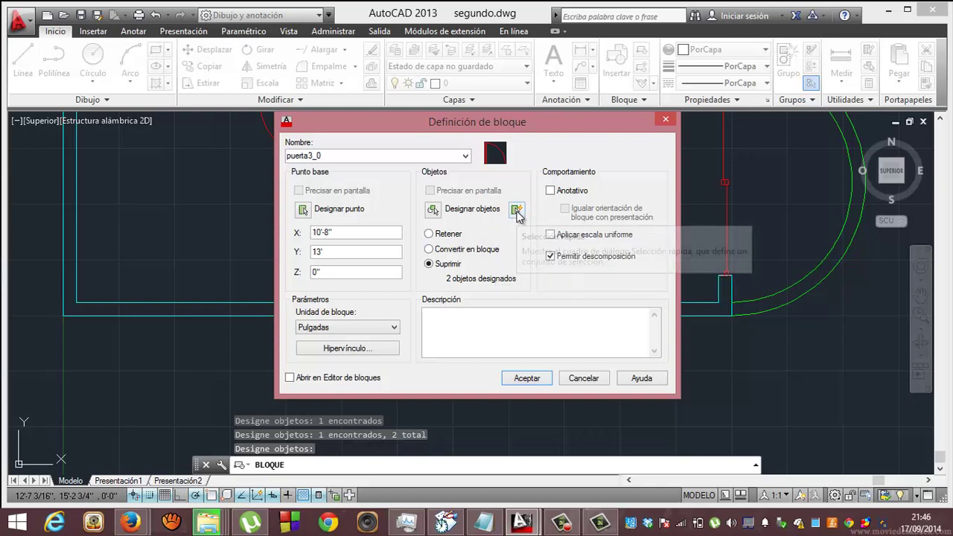
Dismiss Quick Select, reposition the dialog, and try to create the block.
click(517, 211)
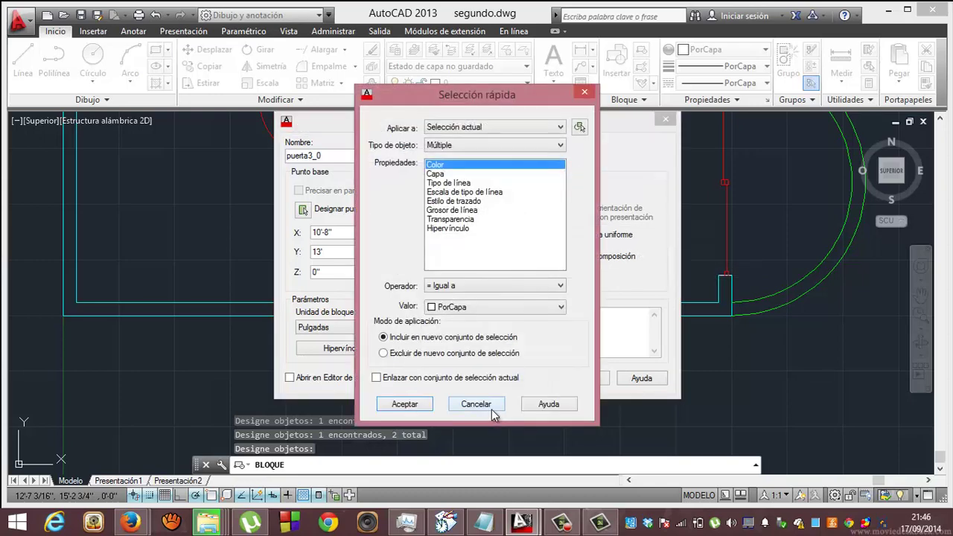
click(491, 408)
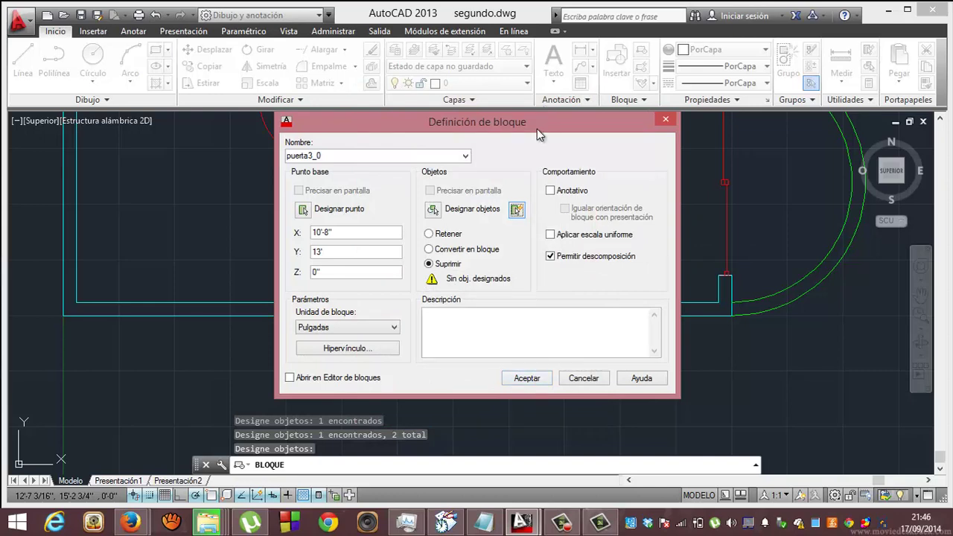
drag(537, 126, 614, 166)
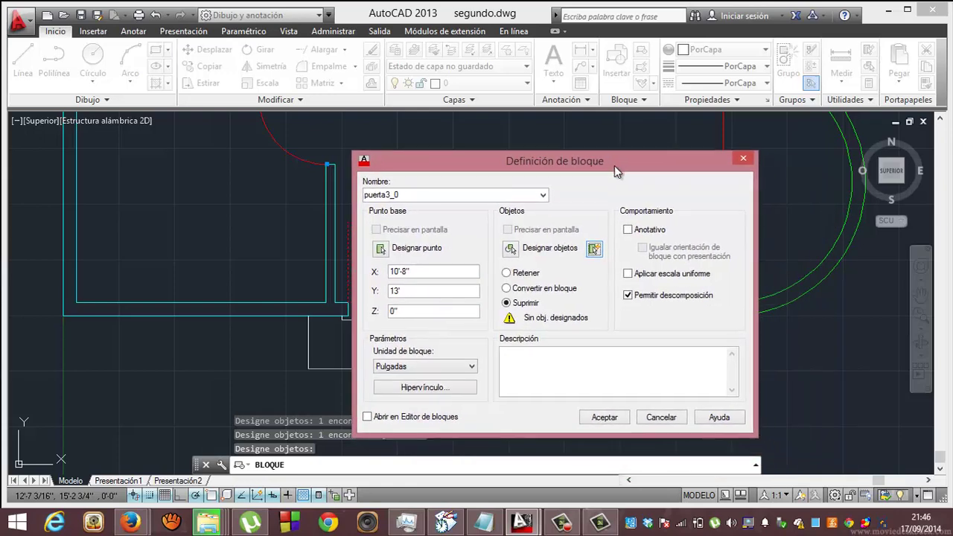
click(612, 416)
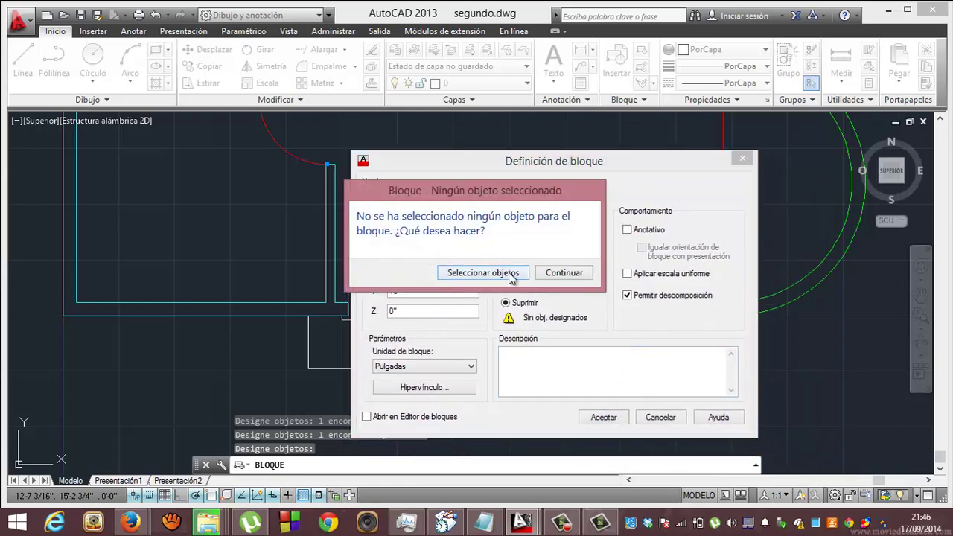
Reselect the door leaf and swing arc, then create puerta3_0.
click(483, 273)
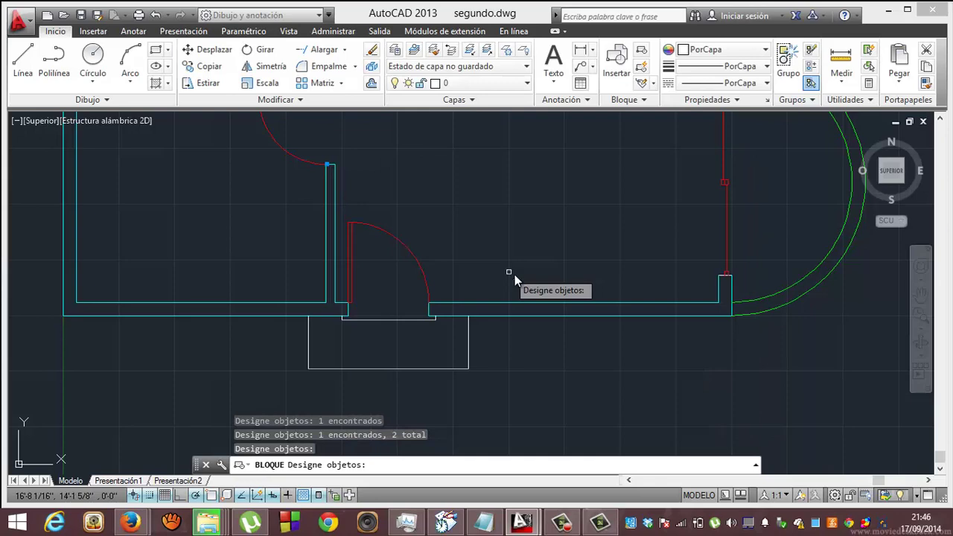
click(350, 266)
click(408, 250)
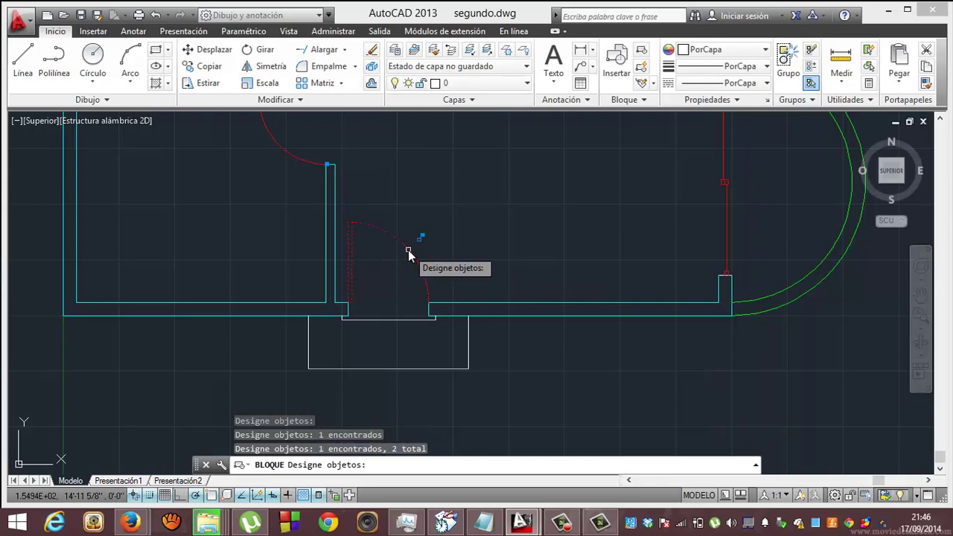
key(Return)
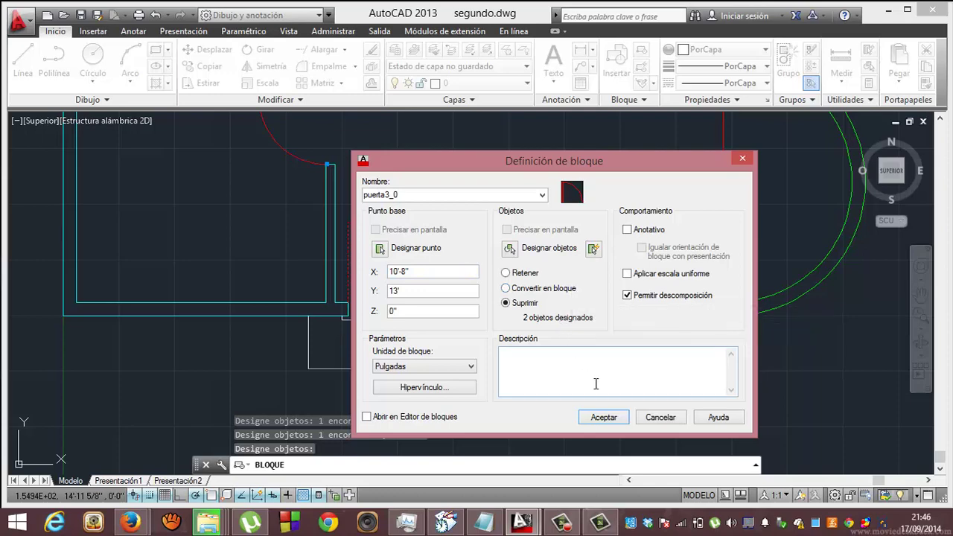
click(592, 422)
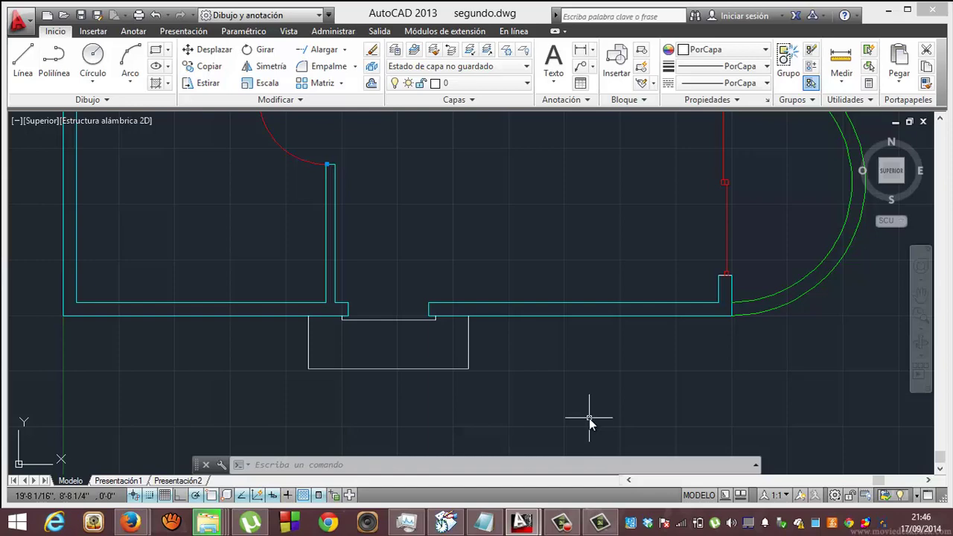
Open the Insert dialog with puerta3_0, scale 1 and rotation 0.
click(625, 55)
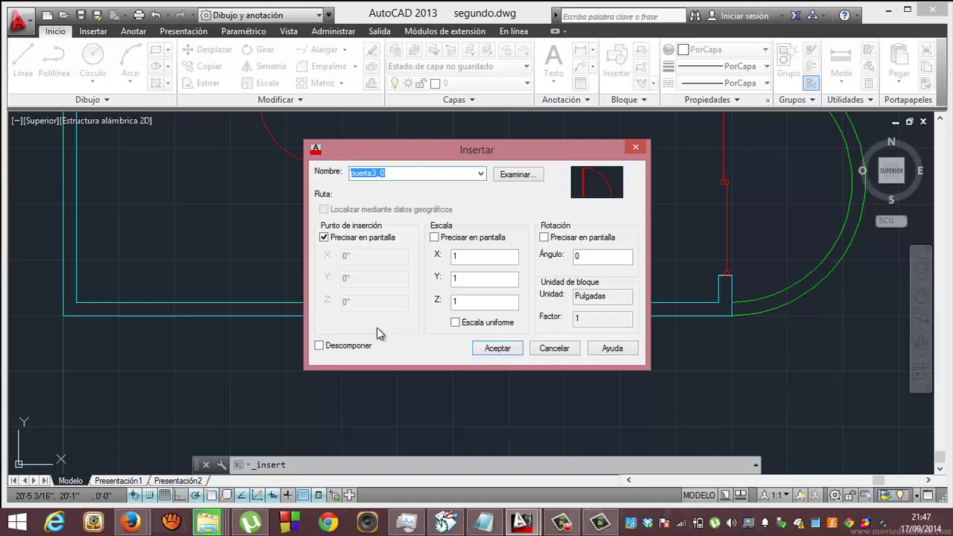
Place puerta3_0 at the bottom doorway's wall corner.
click(499, 350)
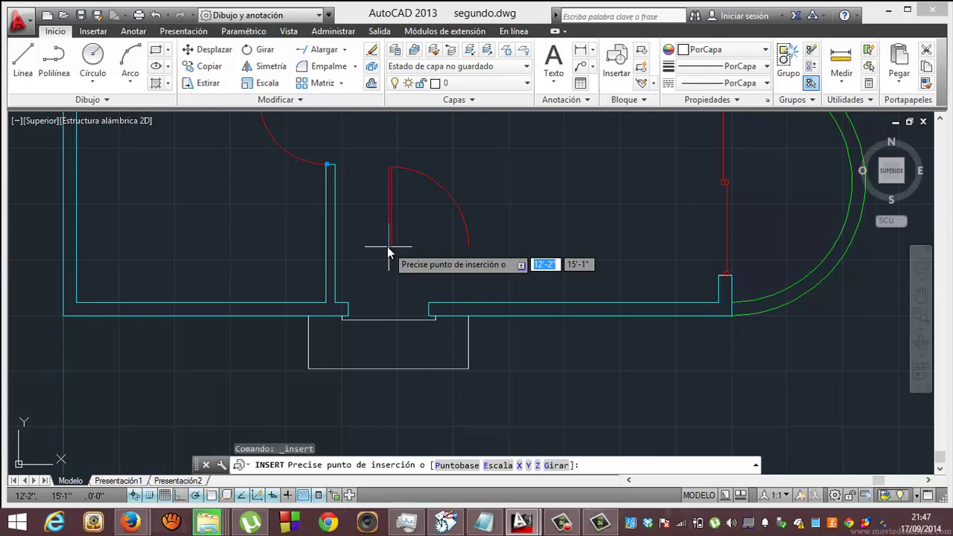
click(349, 303)
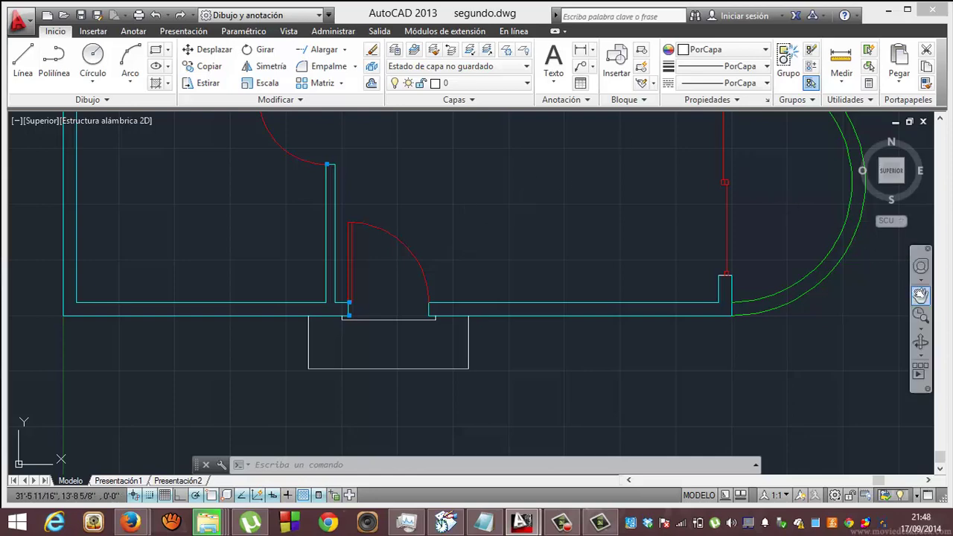
Erase the door arc and leaf at the upper opening and reopen the Insert dialog.
click(920, 296)
mouse_move(398, 160)
mouse_down()
mouse_move(387, 467)
mouse_move(531, 458)
mouse_up()
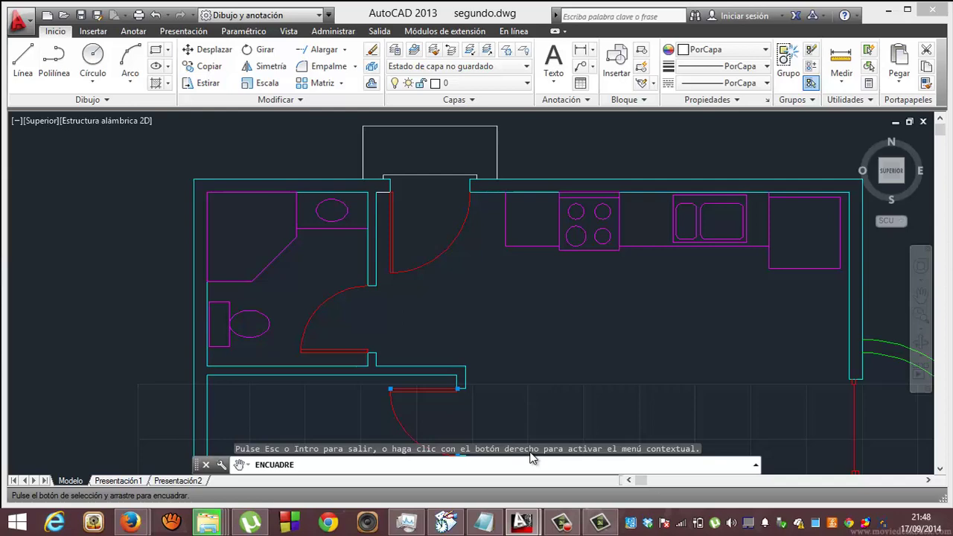
key(Escape)
click(440, 257)
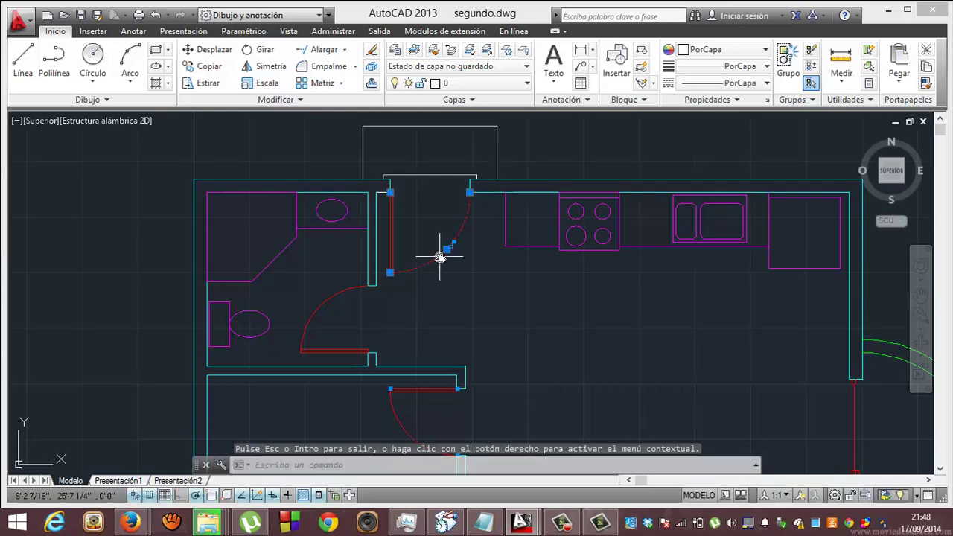
key(Delete)
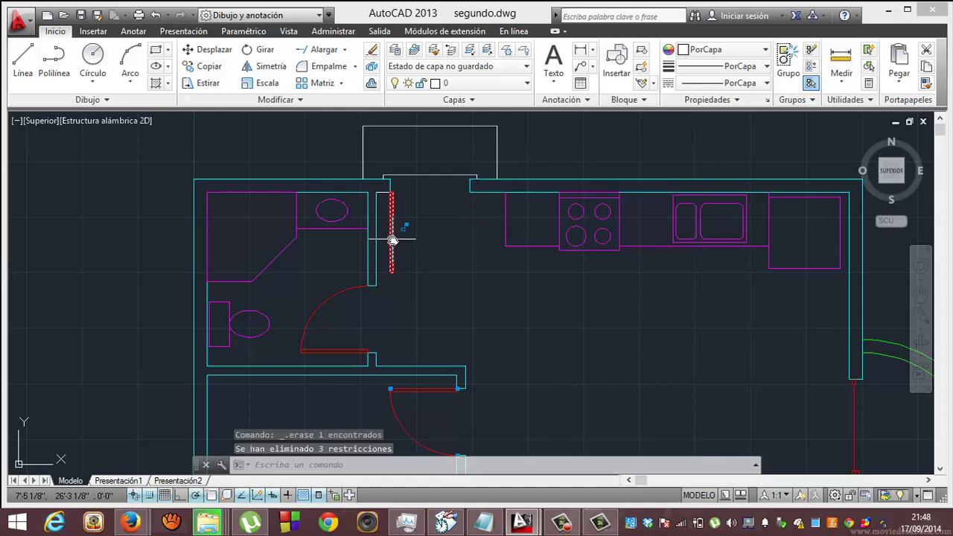
click(392, 239)
key(Delete)
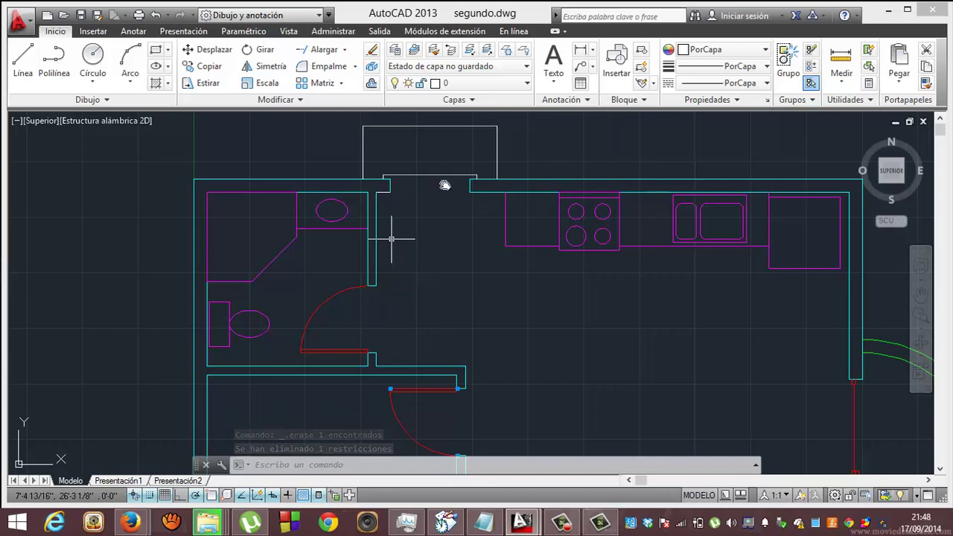
click(613, 59)
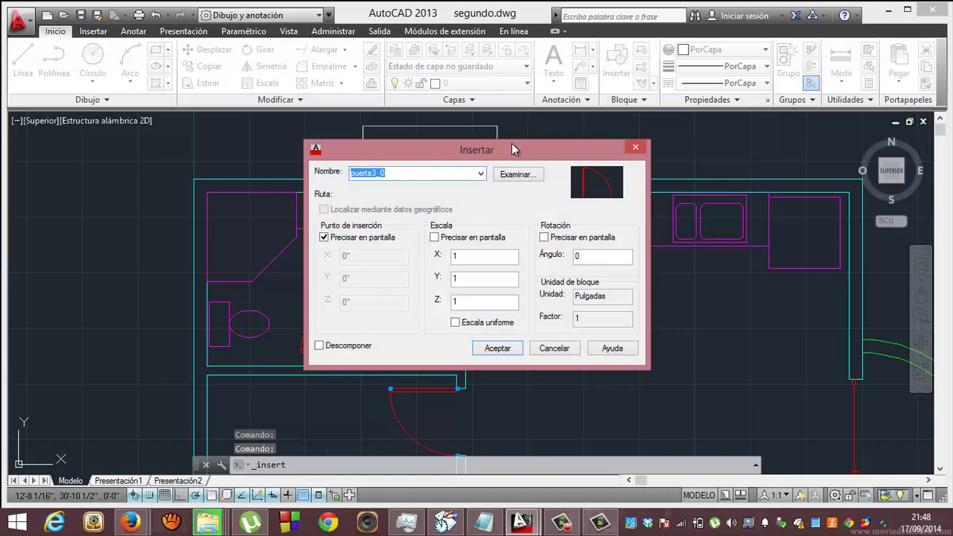
Set puerta3_0's scale and rotation to be specified on screen.
drag(507, 154, 713, 164)
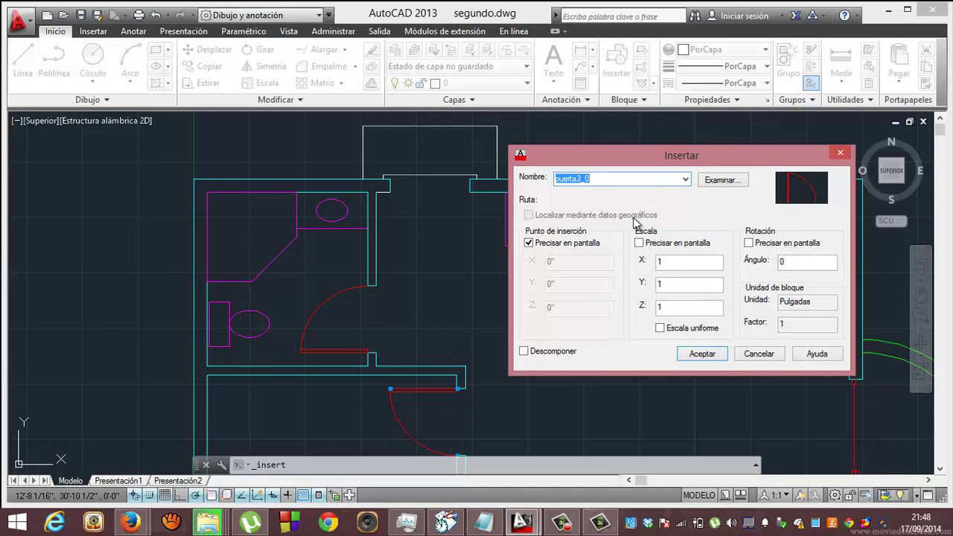
click(638, 244)
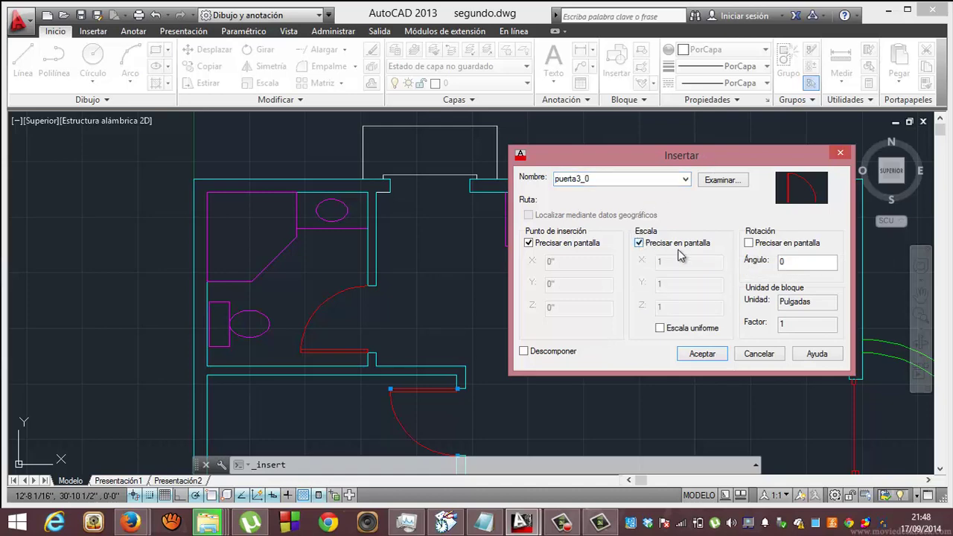
click(749, 243)
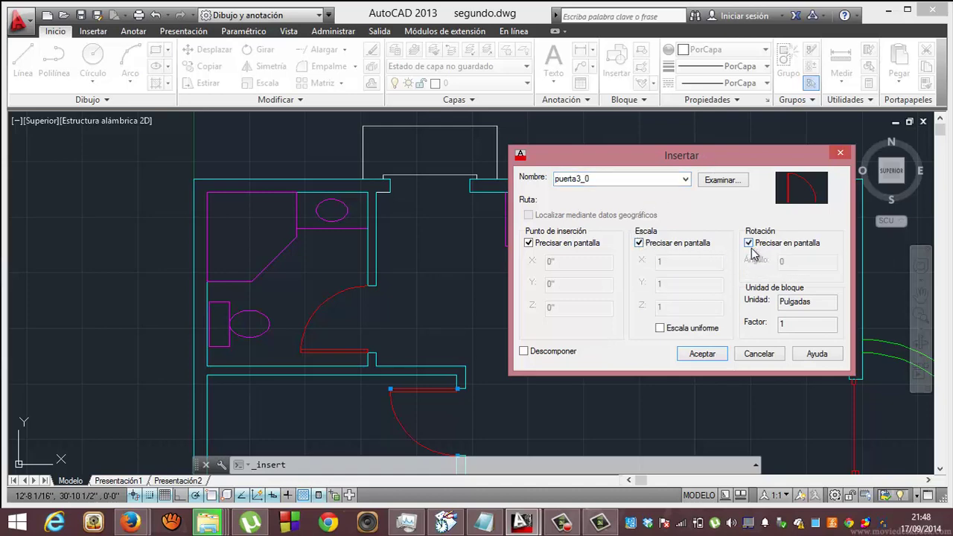
click(701, 355)
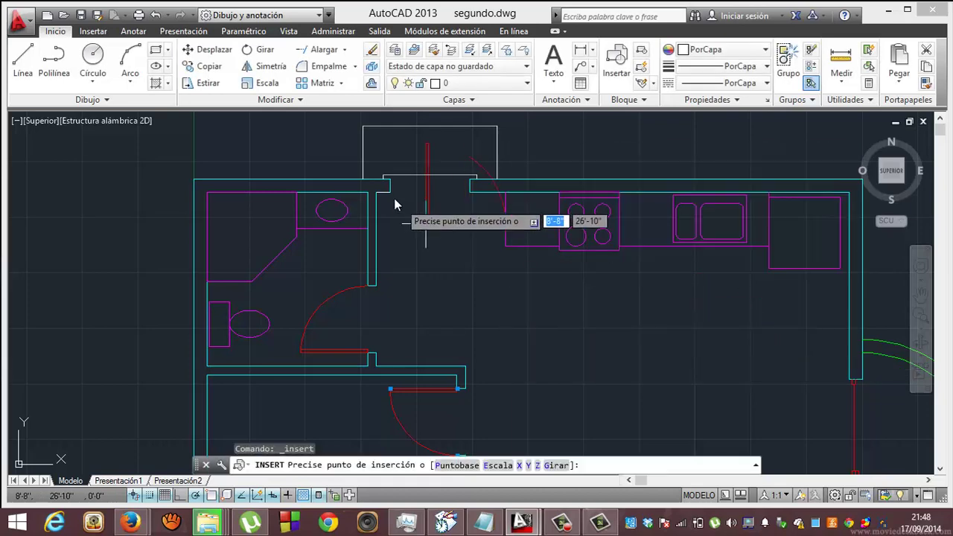
Pick the top opening point, enter X and Y scale 1, then cancel at rotation.
click(389, 195)
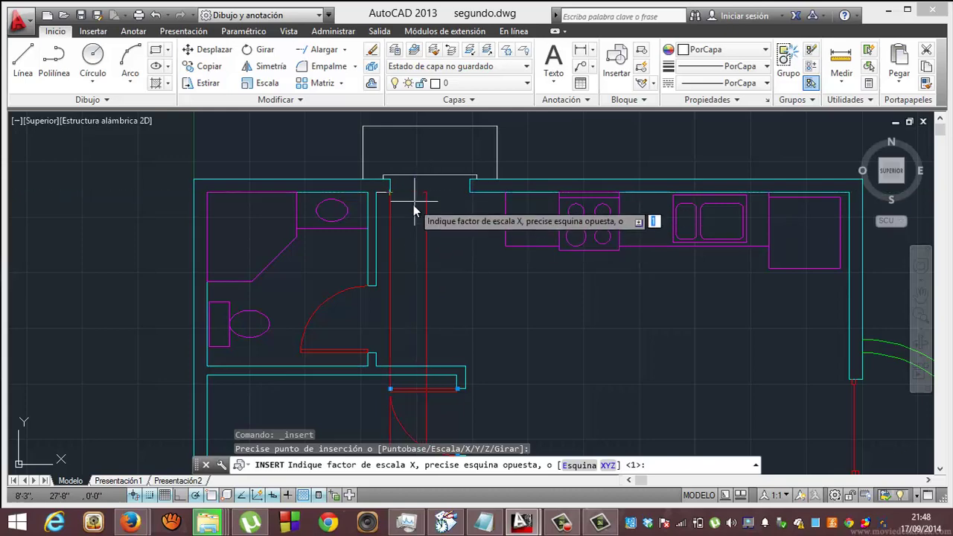
key(Return)
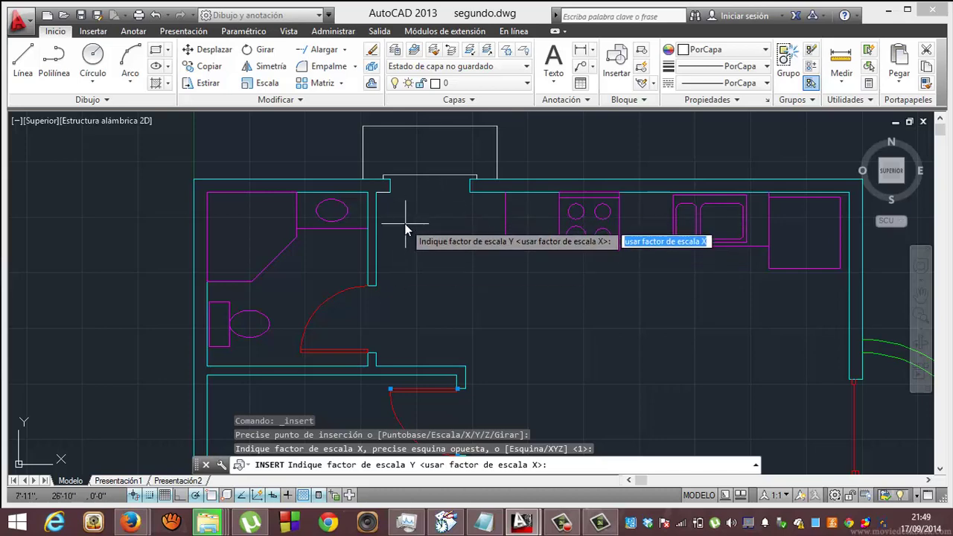
text(1)
key(Return)
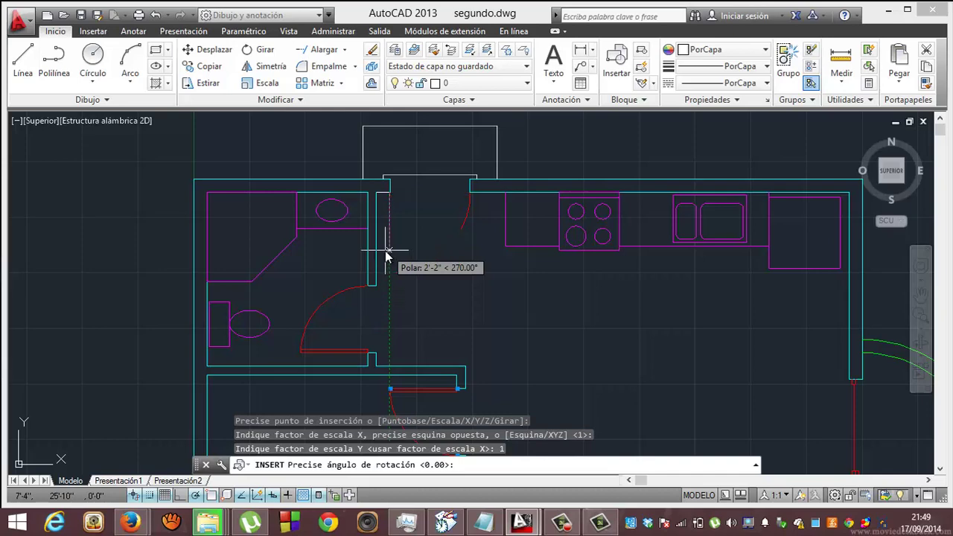
key(Escape)
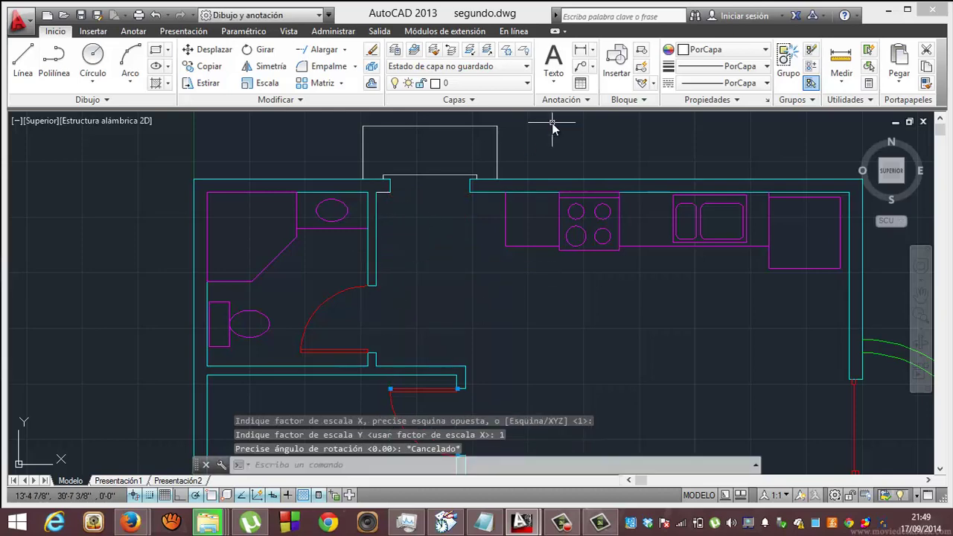
click(612, 55)
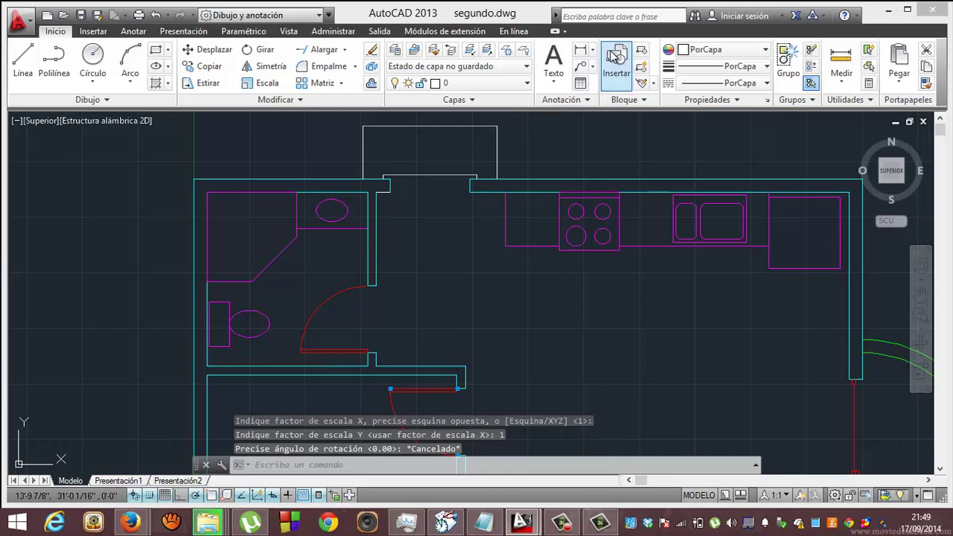
click(434, 236)
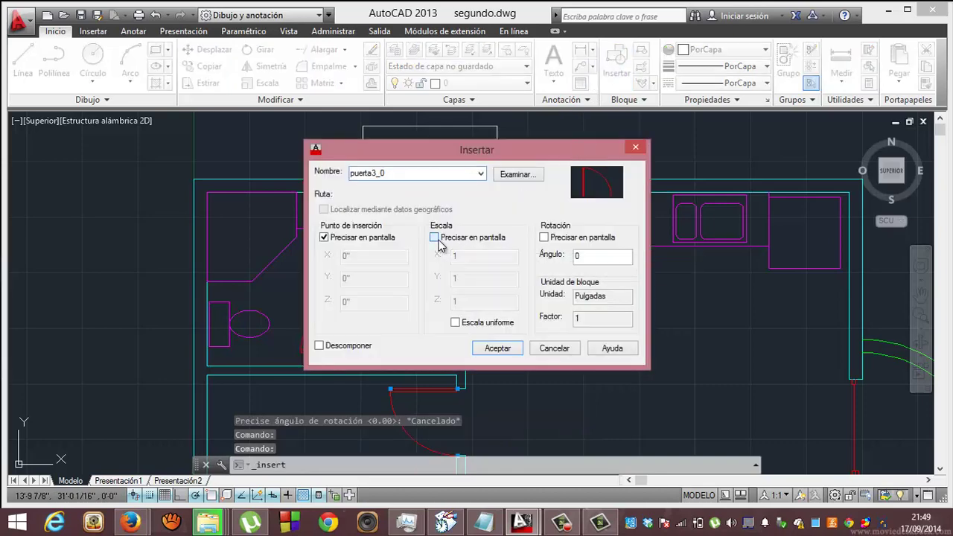
click(545, 237)
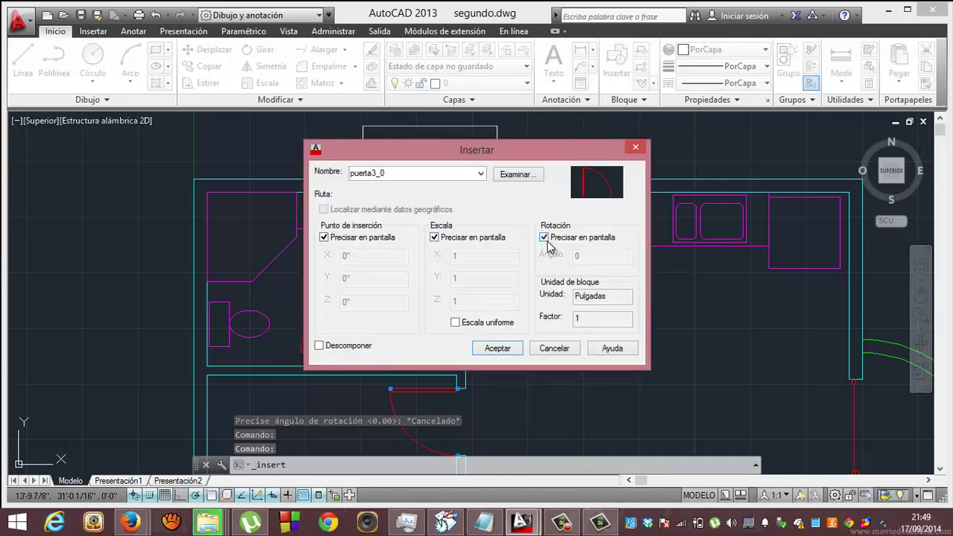
click(497, 349)
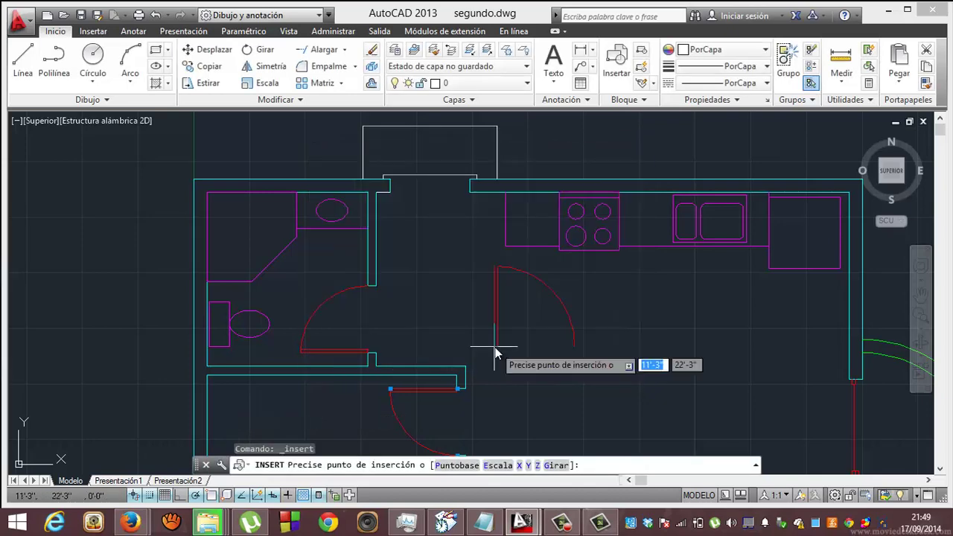
click(391, 195)
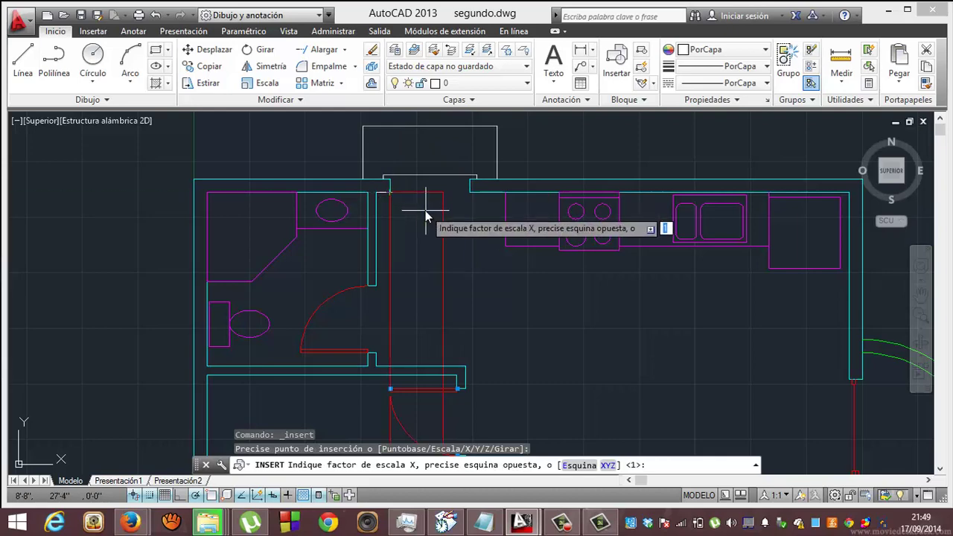
text(-)
text(1)
key(Return)
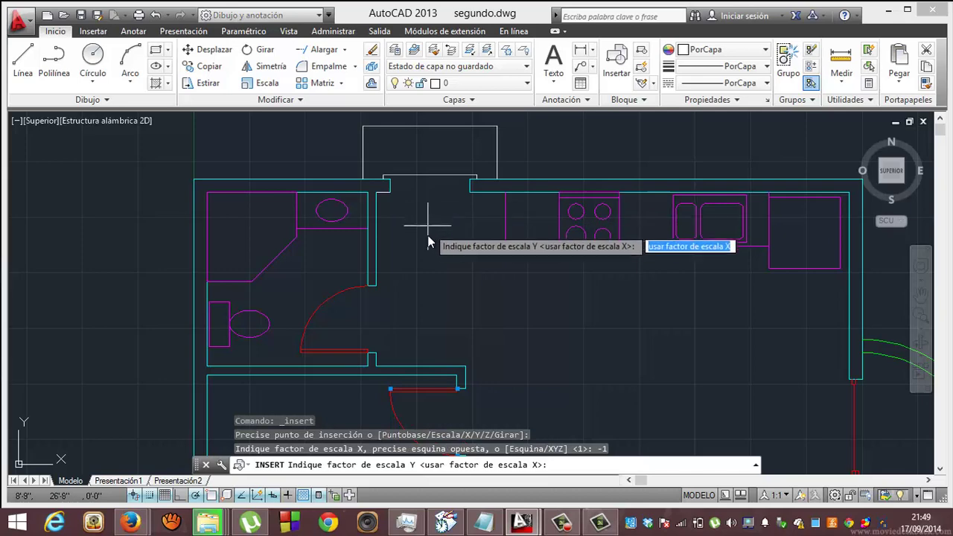
text(-1)
key(Return)
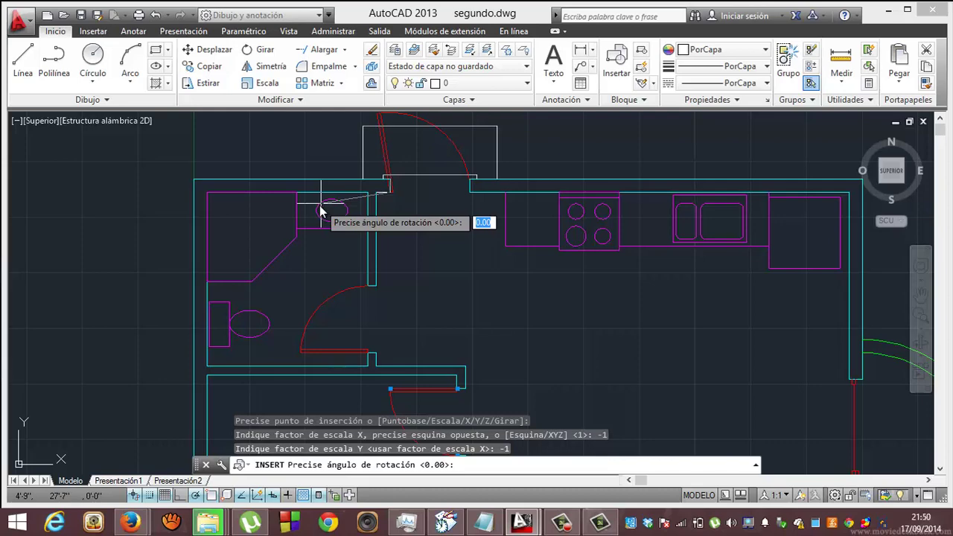
key(Escape)
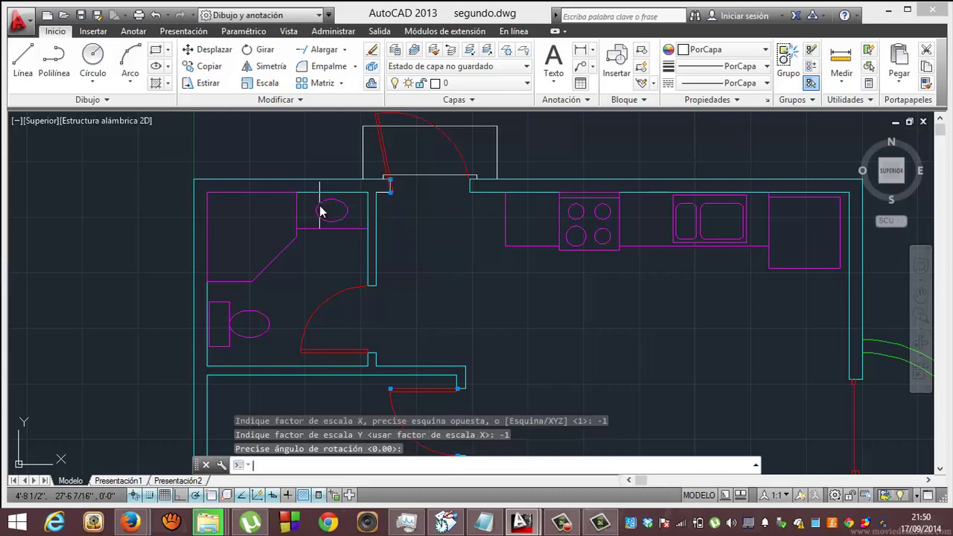
key(Escape)
key(Escape)
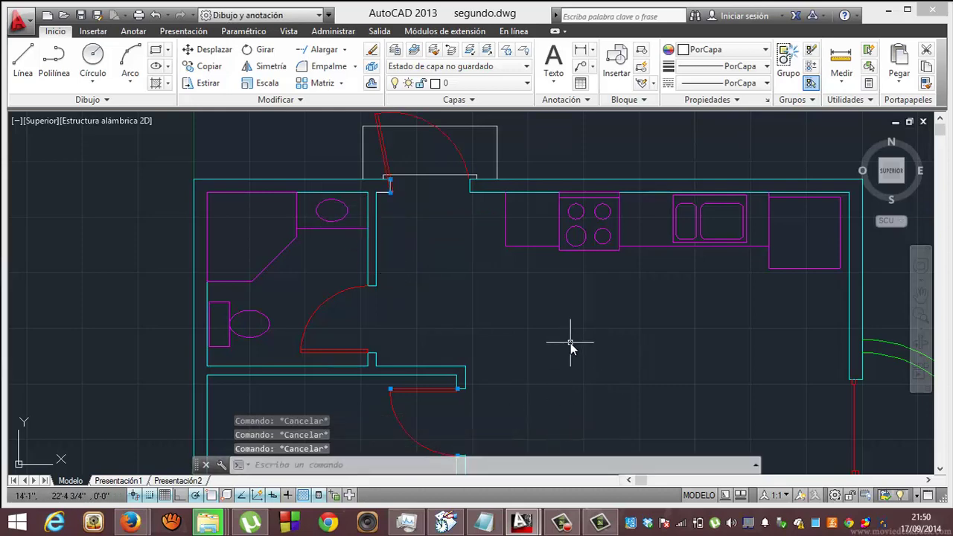
key(ctrl+z)
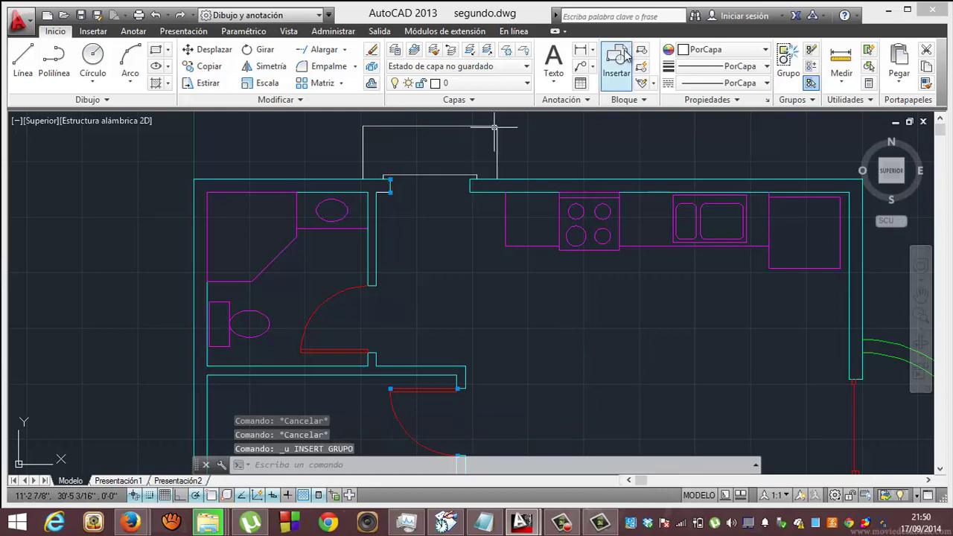
Insert puerta3_0 at the upper opening beside the bathroom with X scale 1 and Y scale -1.
click(626, 55)
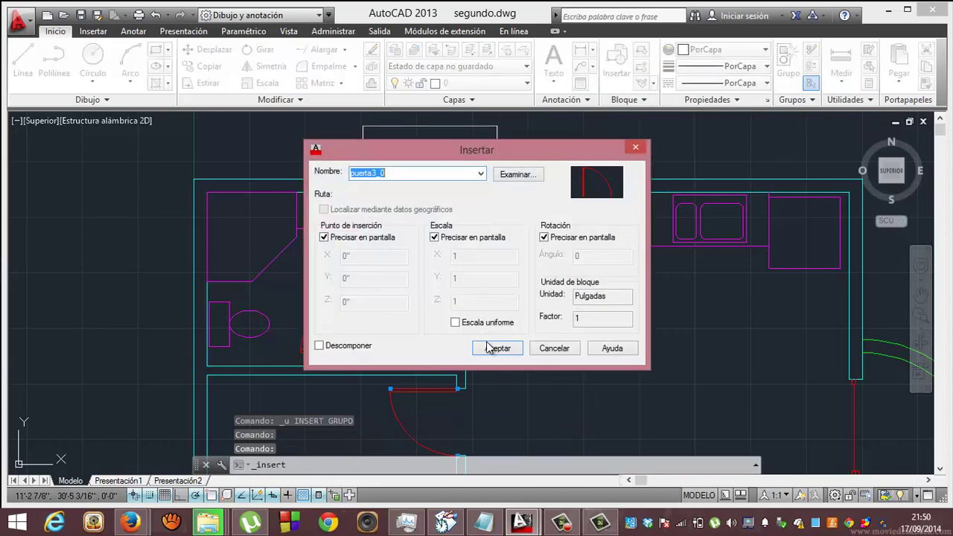
click(488, 347)
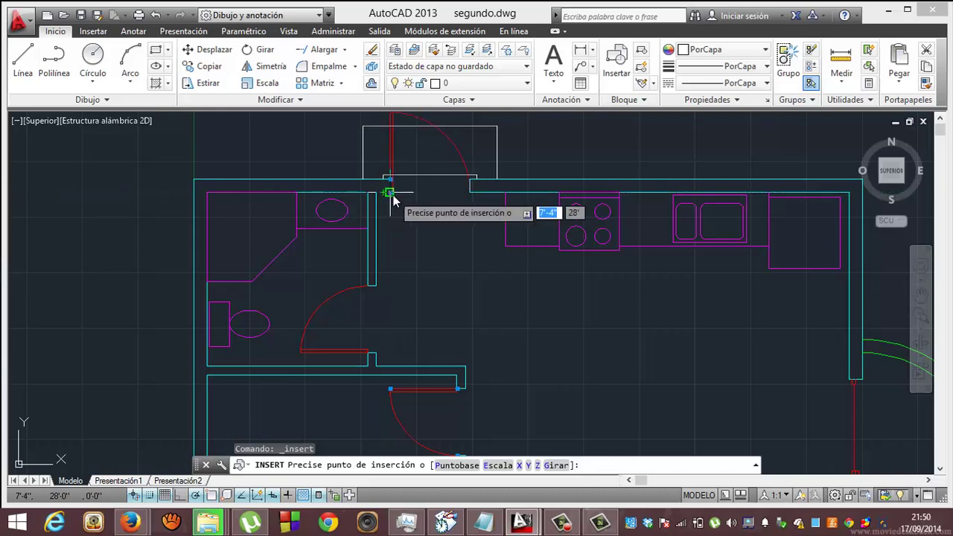
click(392, 195)
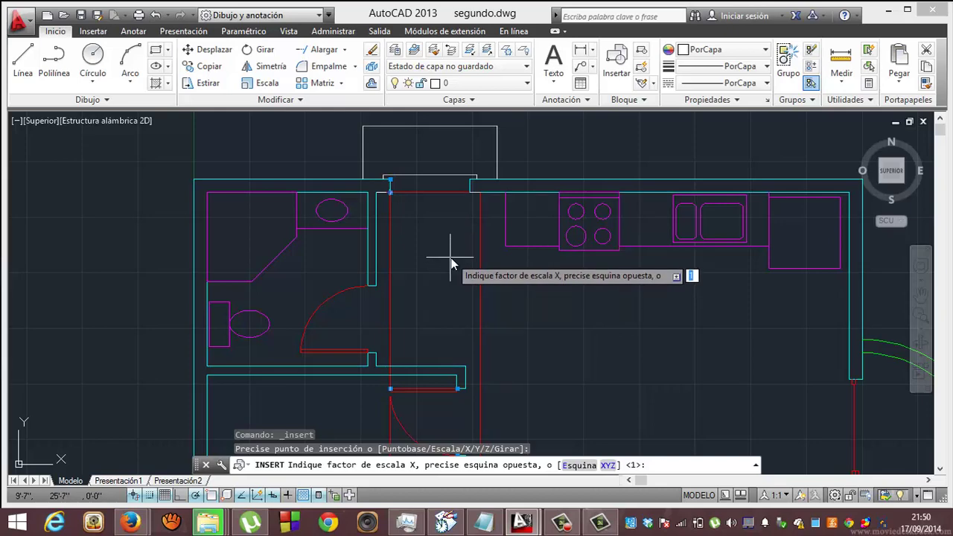
key(Return)
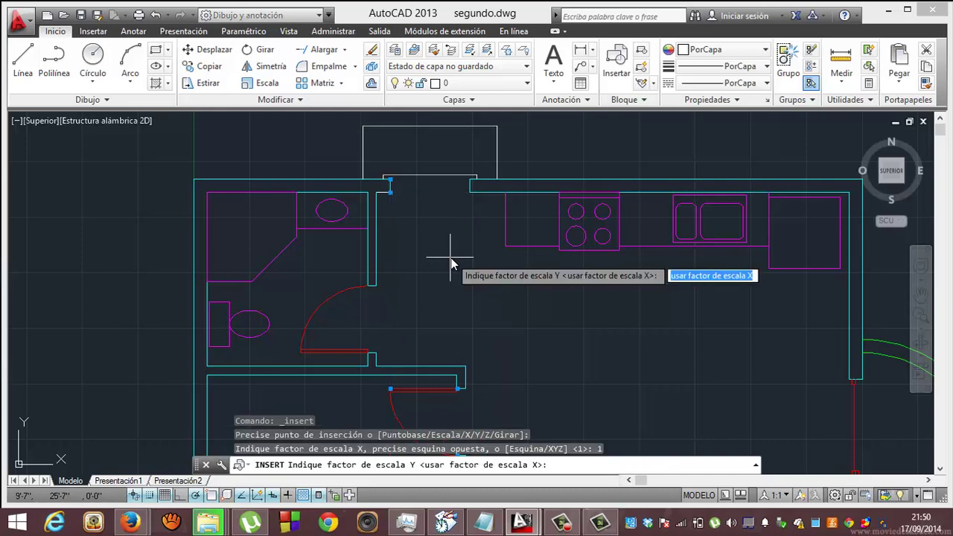
text(-1)
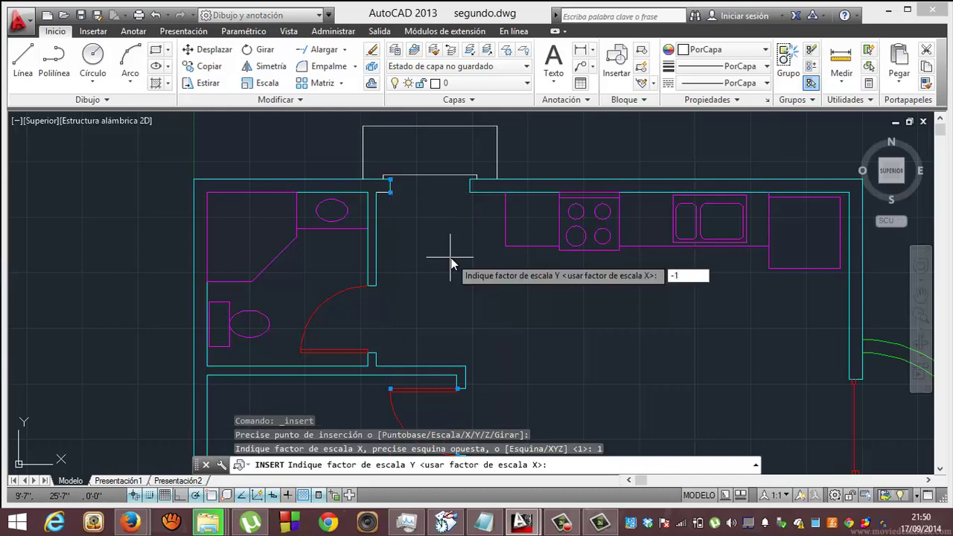
key(Return)
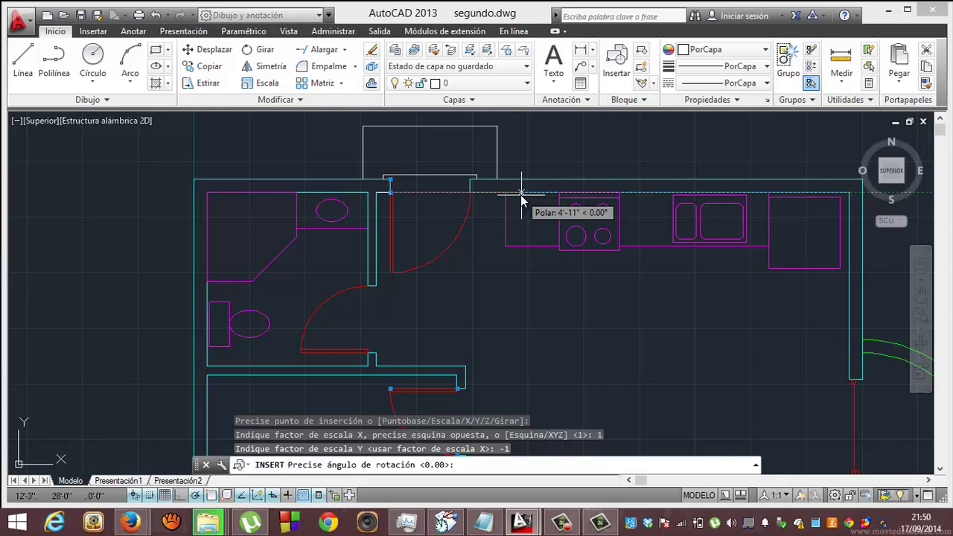
click(521, 195)
mouse_move(350, 294)
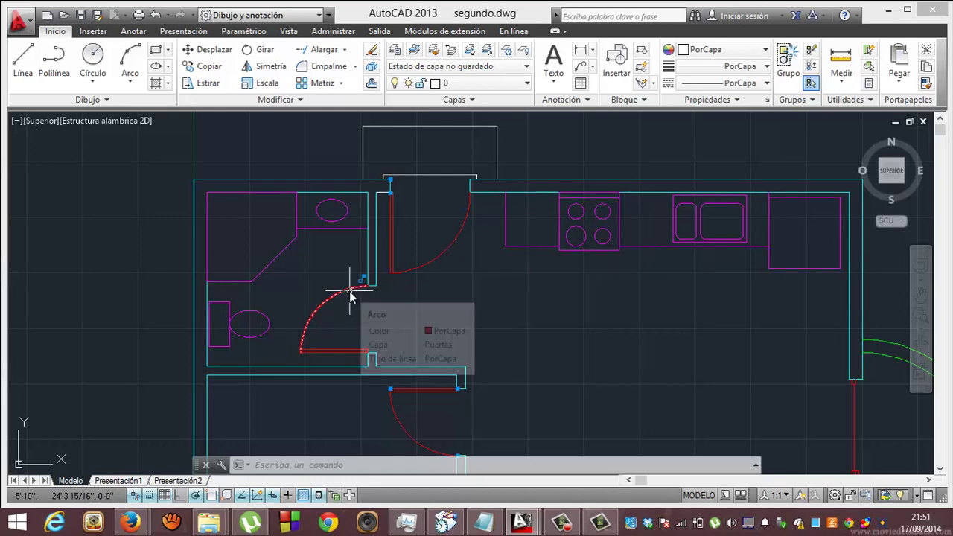
Start a new block named puerta2_6 with its base point at 6'-6", 22'.
click(641, 51)
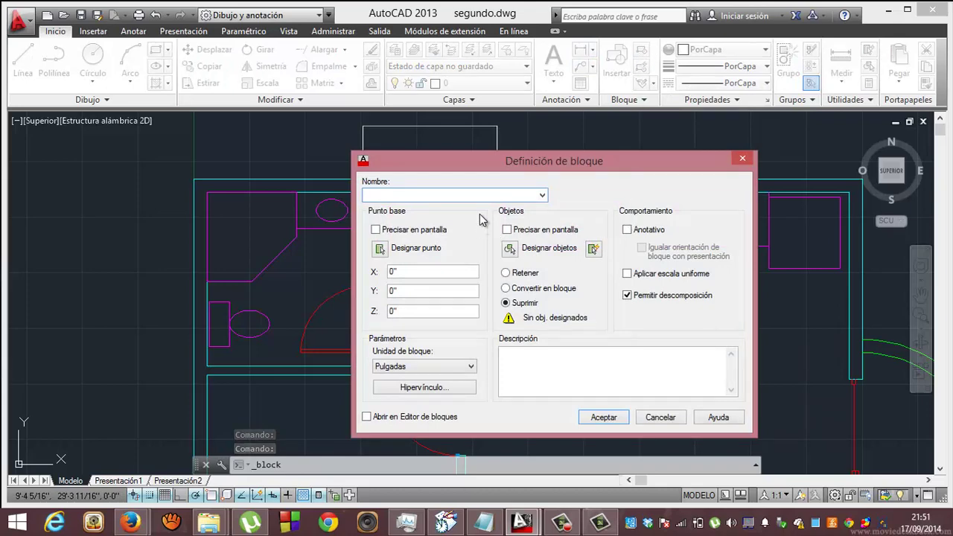
text(puerta-)
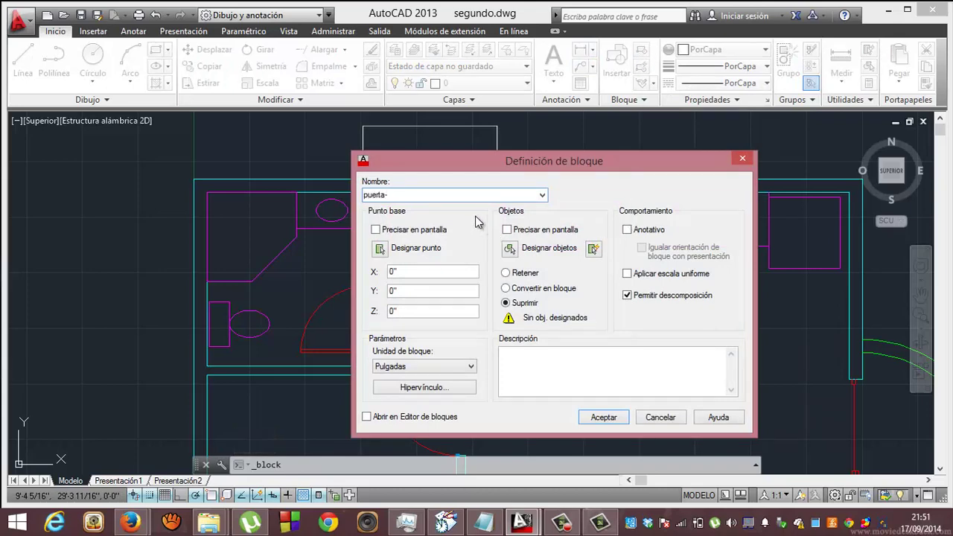
key(BackSpace)
text(2_6)
click(375, 230)
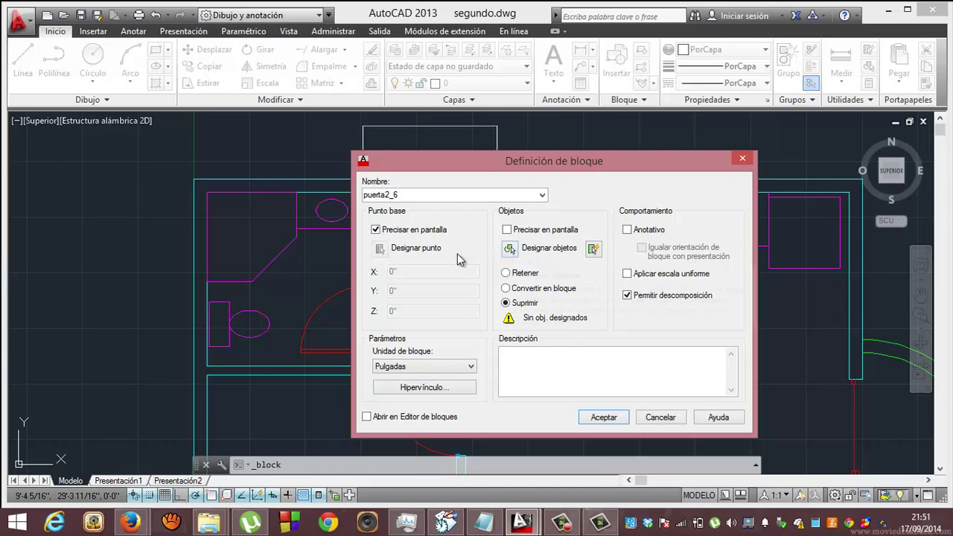
click(376, 230)
click(380, 248)
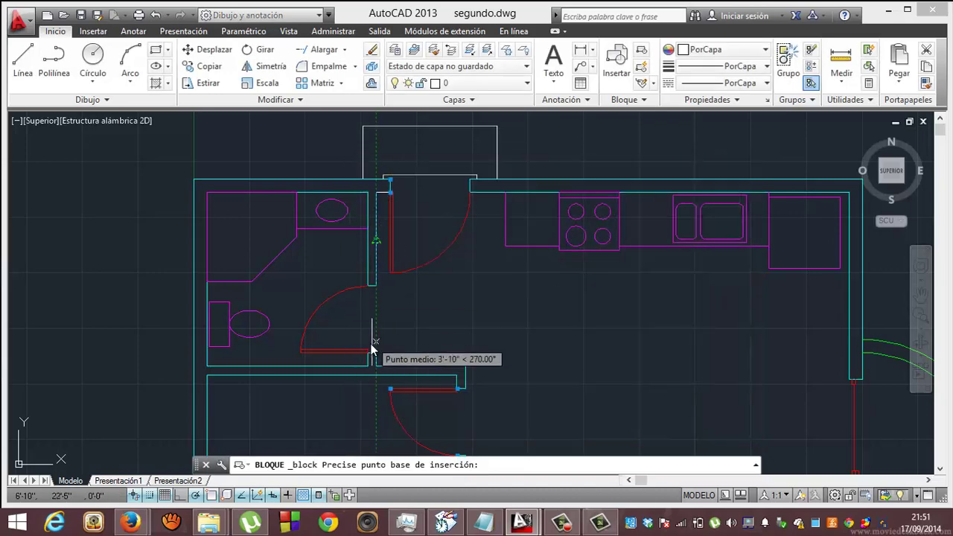
click(367, 359)
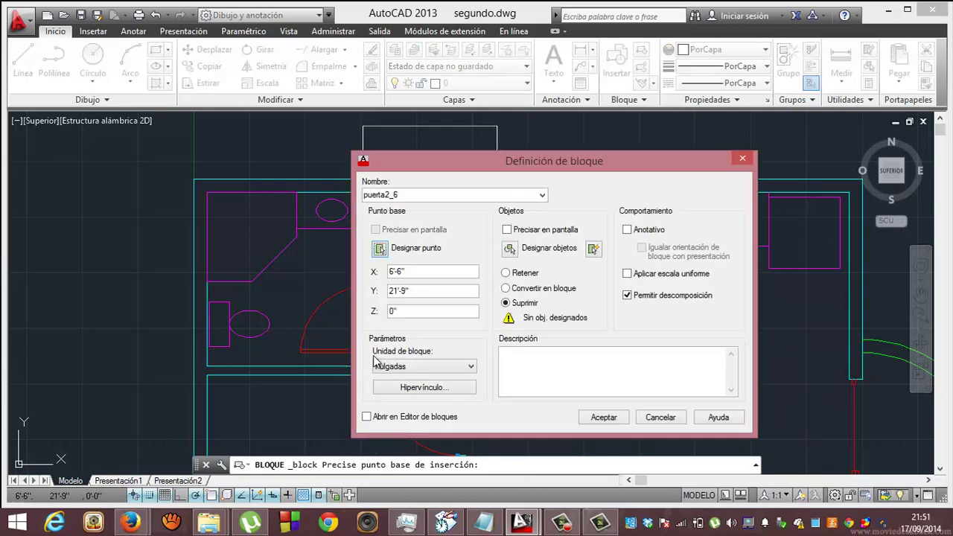
click(380, 248)
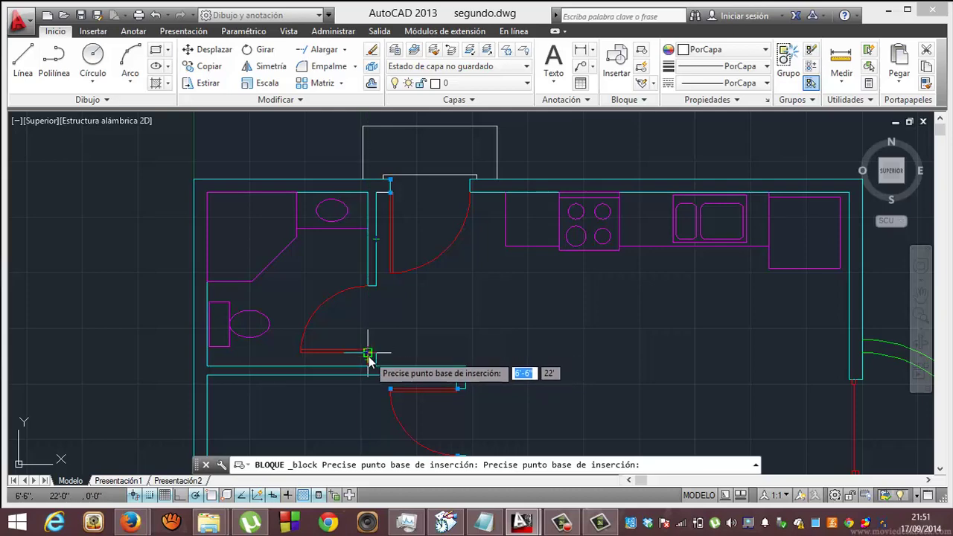
click(369, 358)
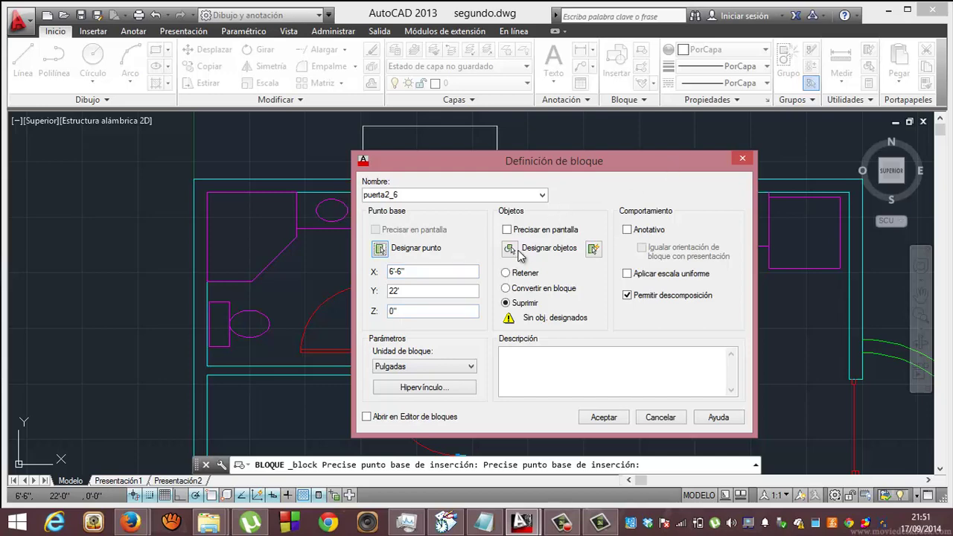
Select the bathroom door's leaf line and swing arc as the block's objects and create it.
click(512, 249)
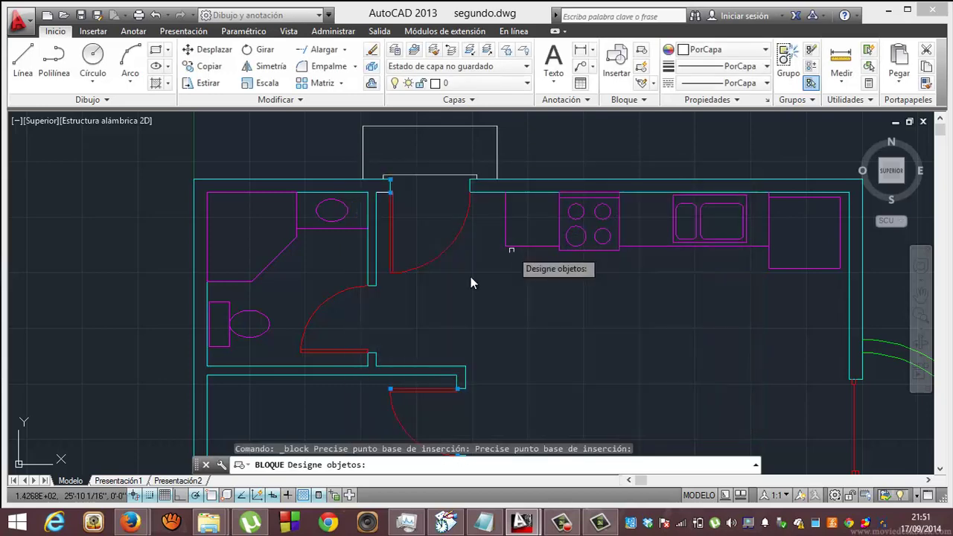
click(313, 352)
click(312, 316)
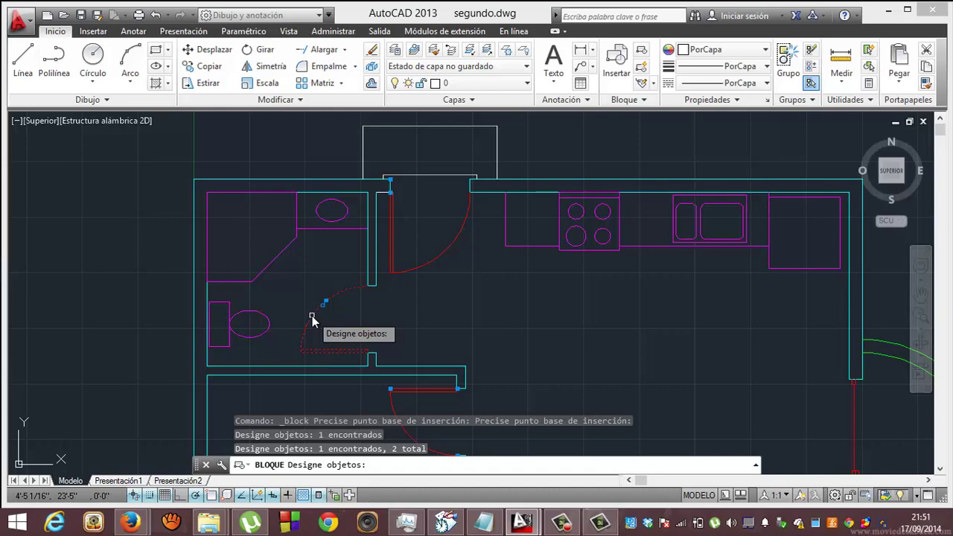
key(Return)
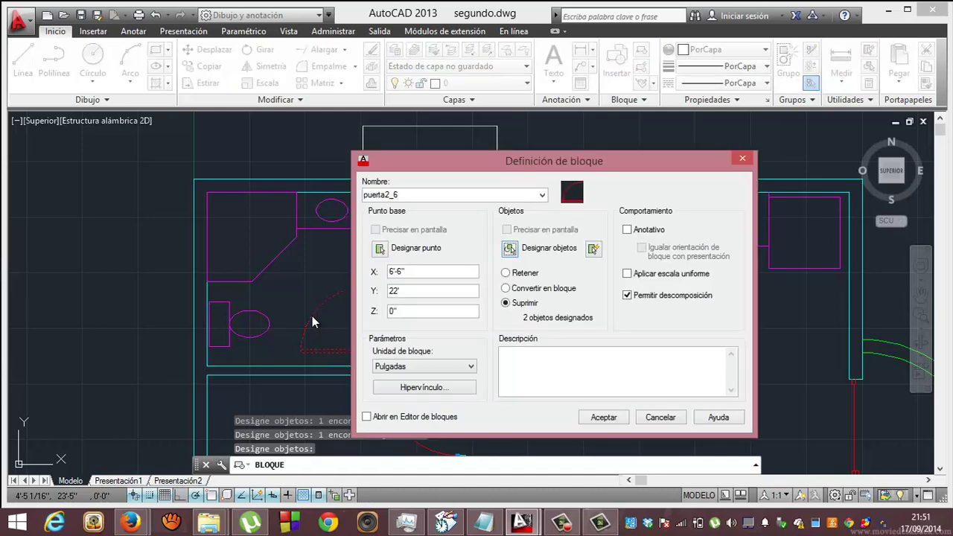
click(614, 417)
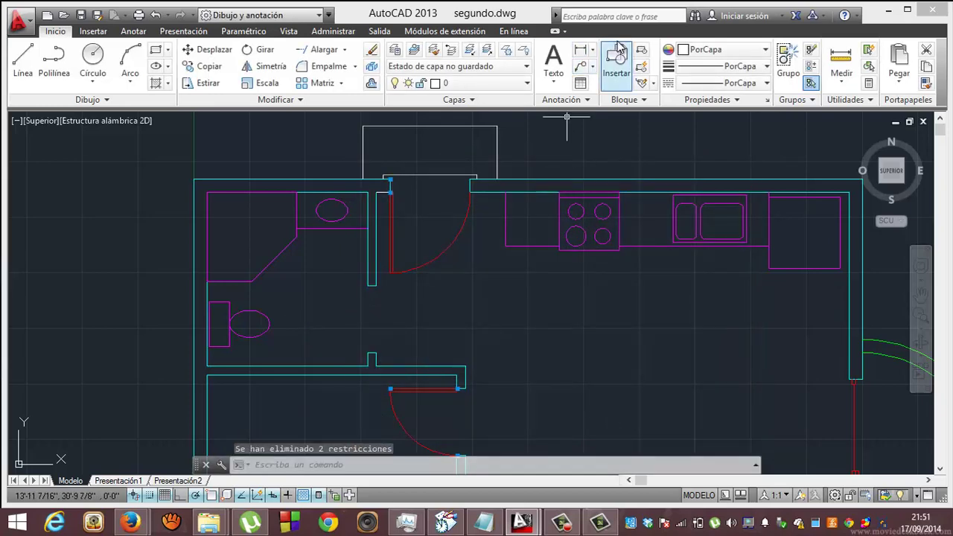
Check the existing block names, cancel Crear bloque, and bring up Insertar with puerta3_0.
click(642, 50)
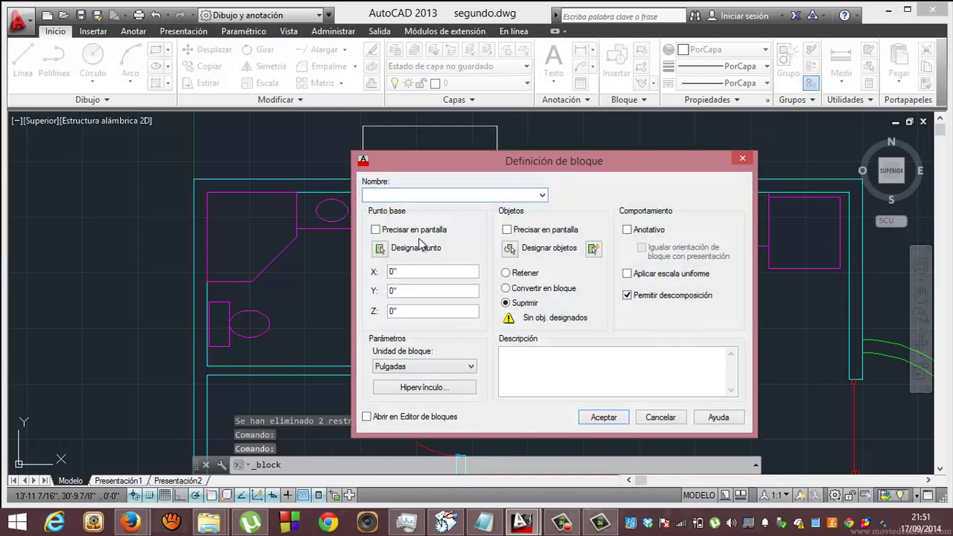
click(542, 195)
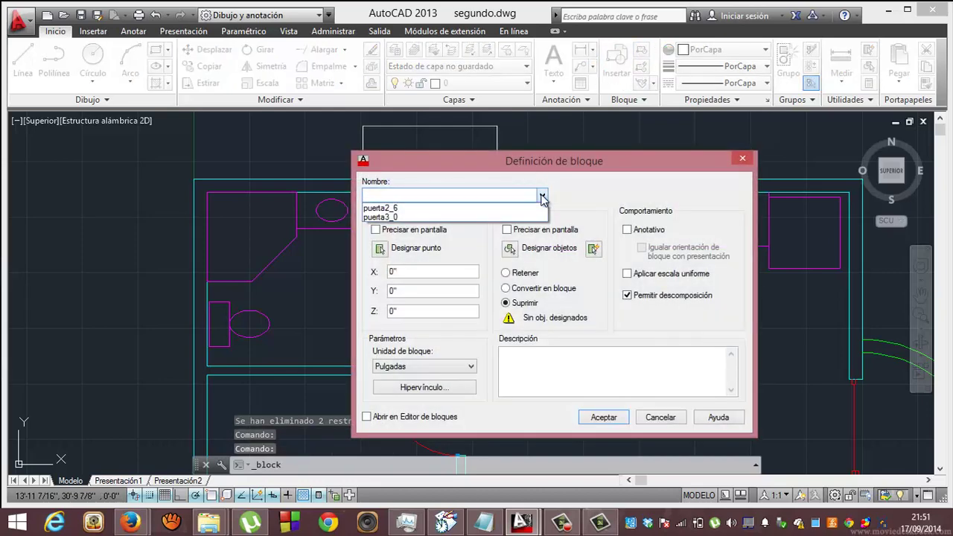
click(505, 212)
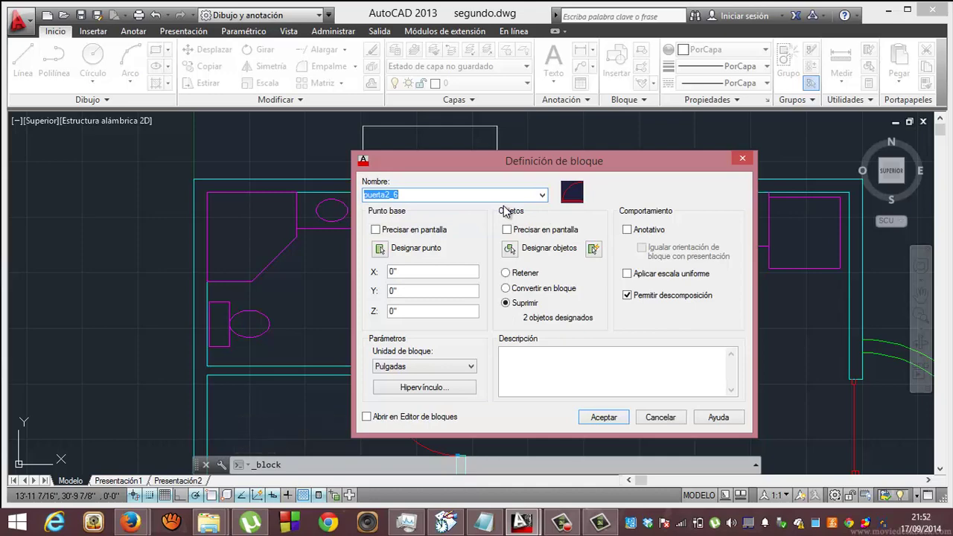
click(673, 418)
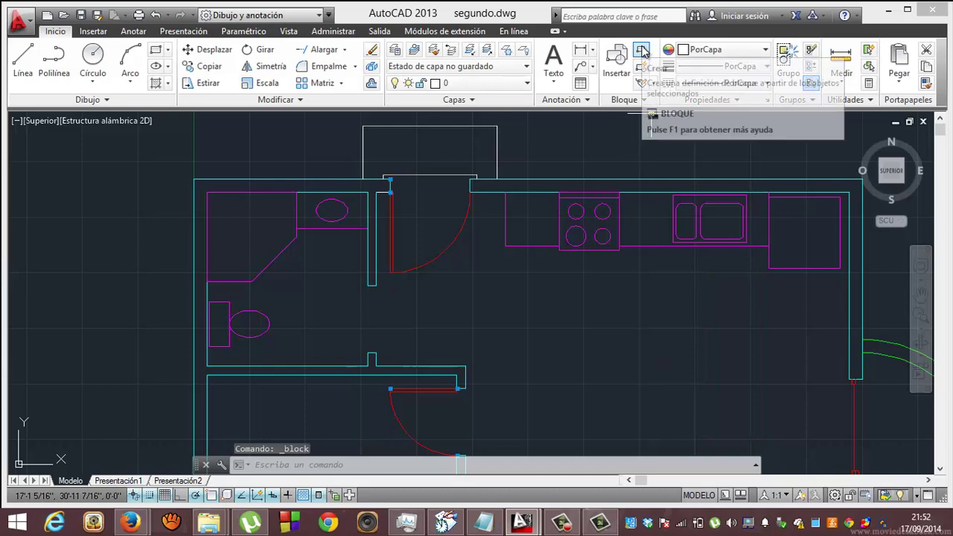
click(616, 60)
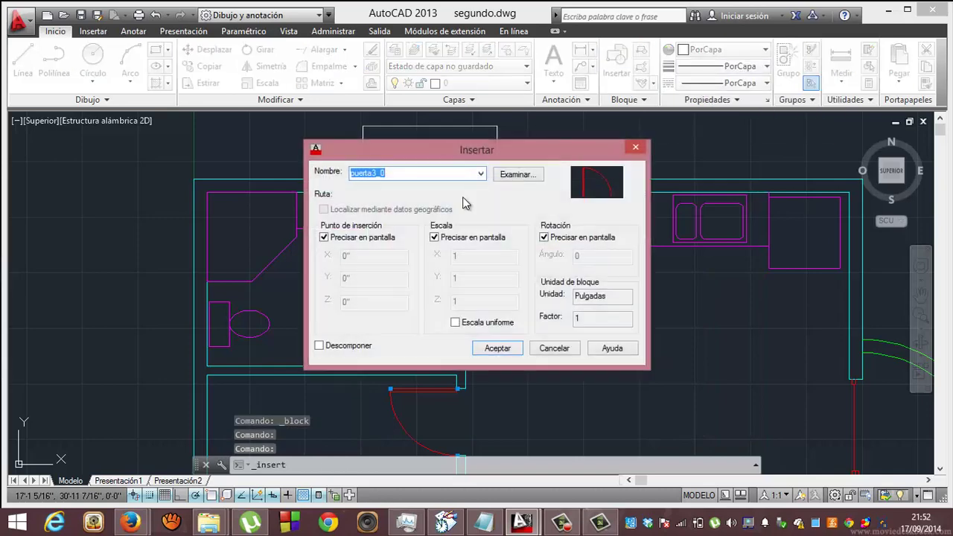
Set fixed scale and rotation for puerta3_0, begin placing it, then cancel.
click(434, 237)
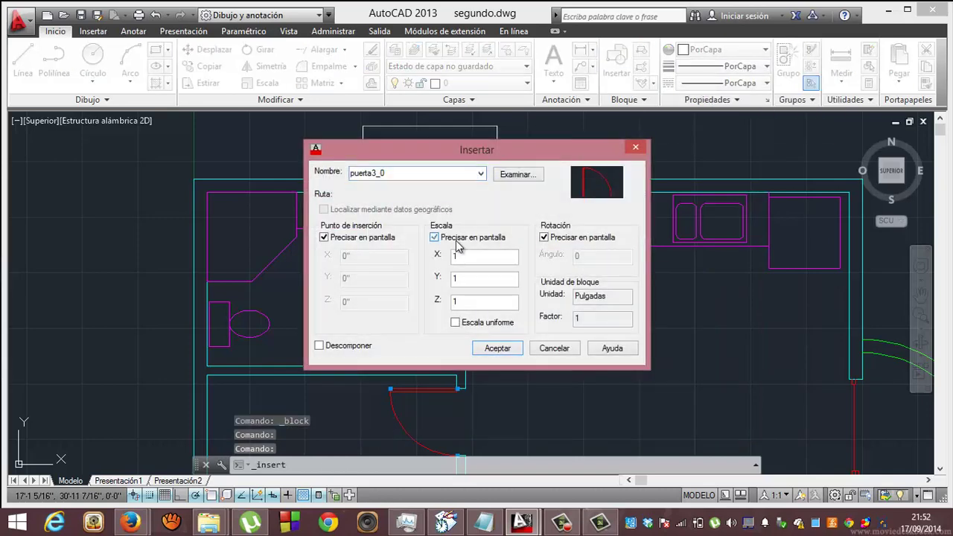
click(543, 237)
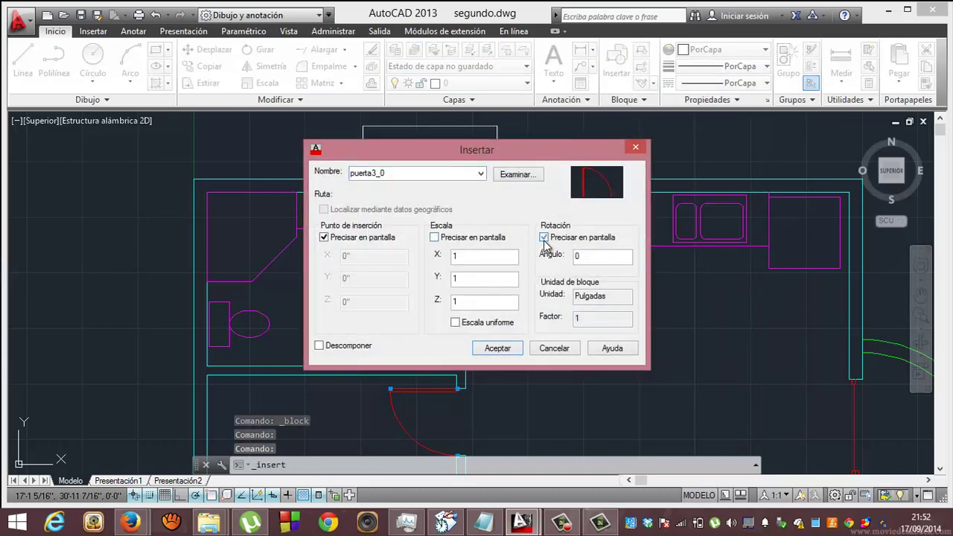
click(504, 350)
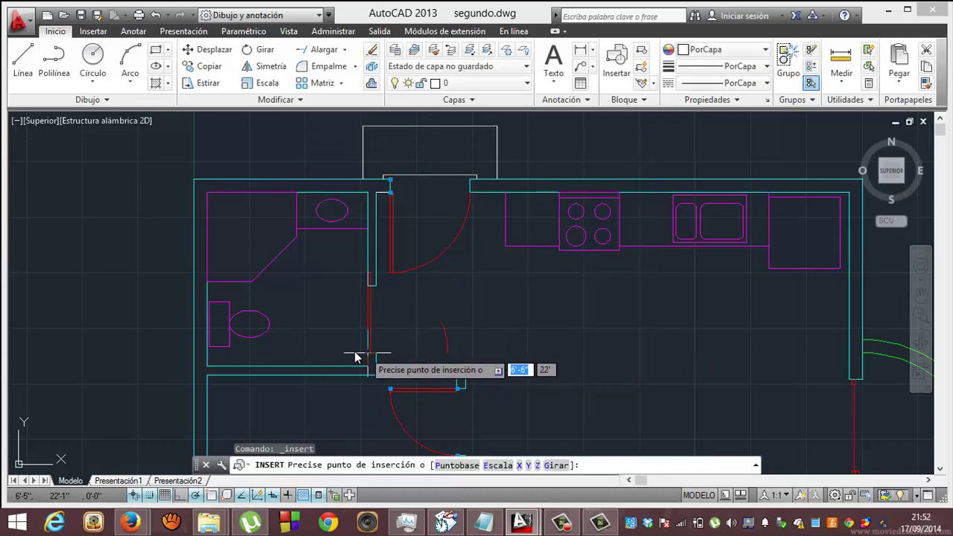
key(Escape)
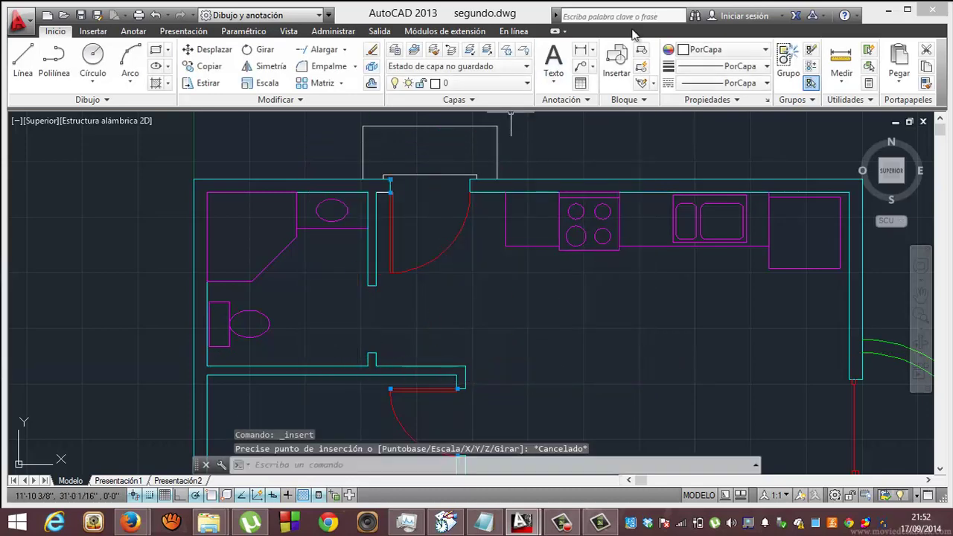
Insert puerta2_6 at scale 1, rotation 0 into the bathroom wall opening.
click(617, 61)
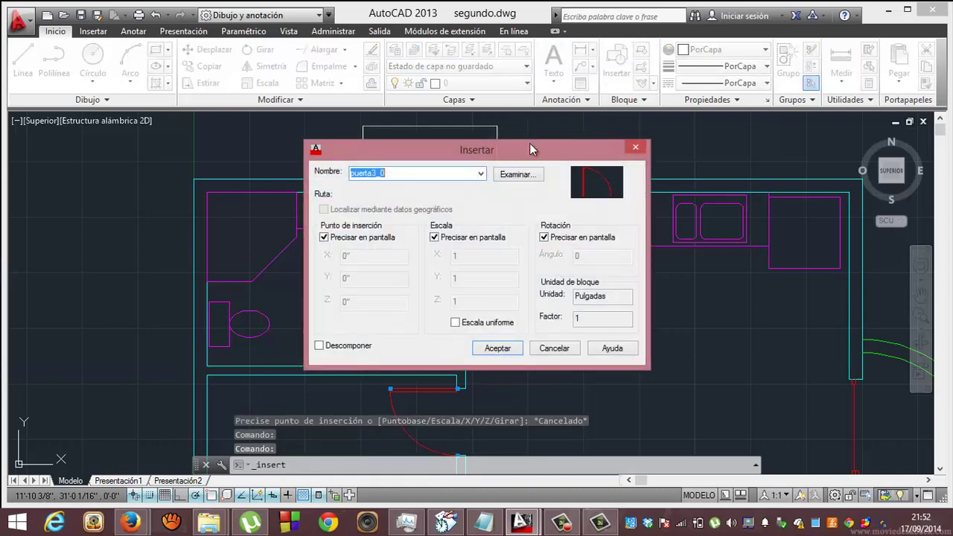
click(480, 174)
click(470, 187)
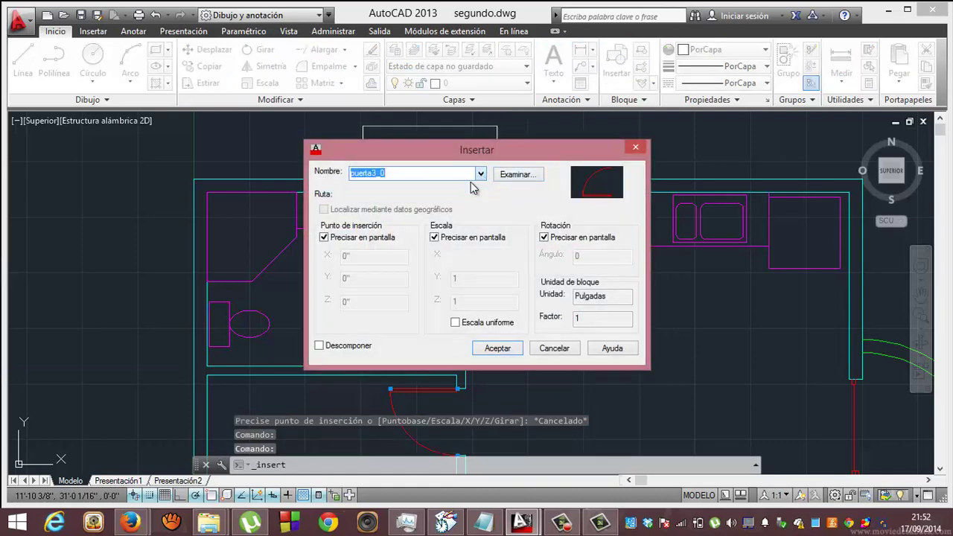
click(434, 237)
click(544, 237)
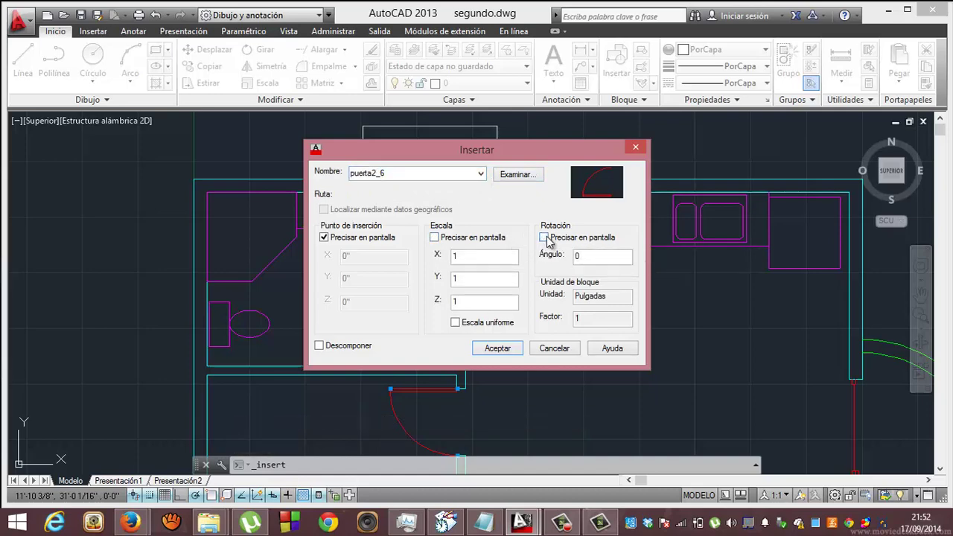
click(498, 350)
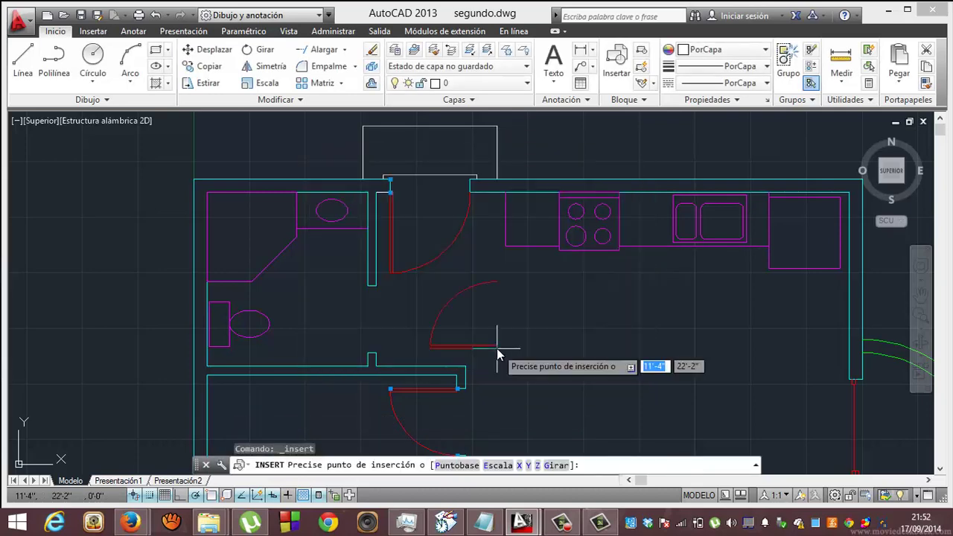
click(367, 355)
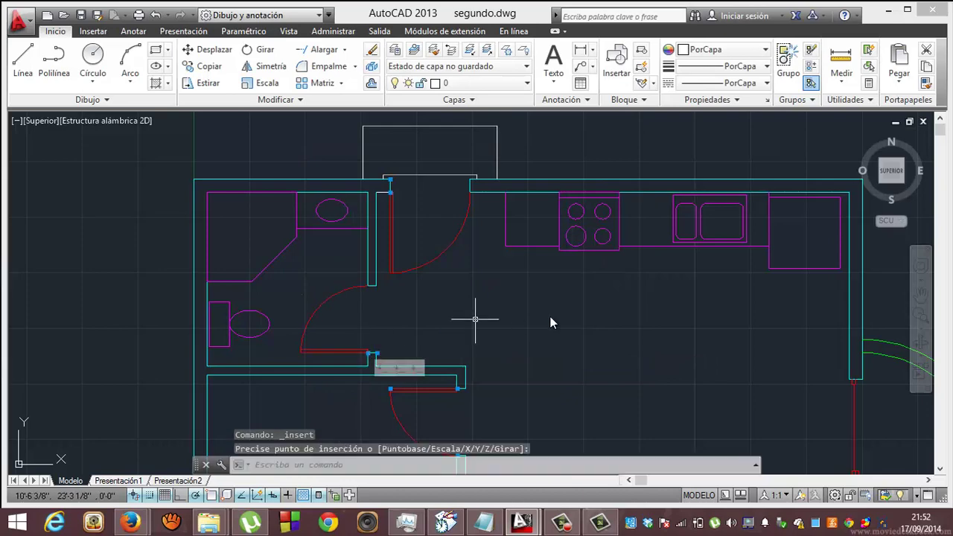
click(940, 471)
Erase the door polyline and its swing arc from the doorway just below the bathroom.
click(941, 471)
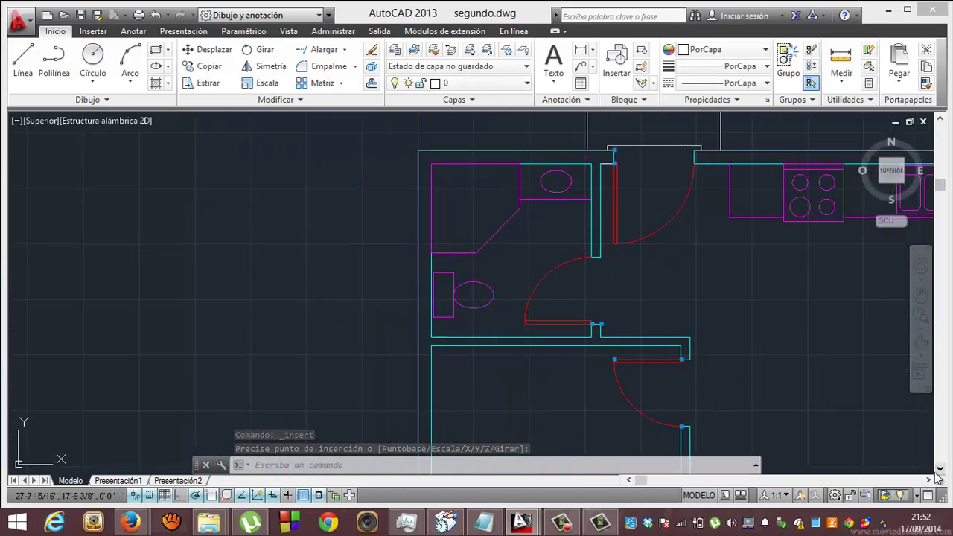
click(940, 470)
click(940, 471)
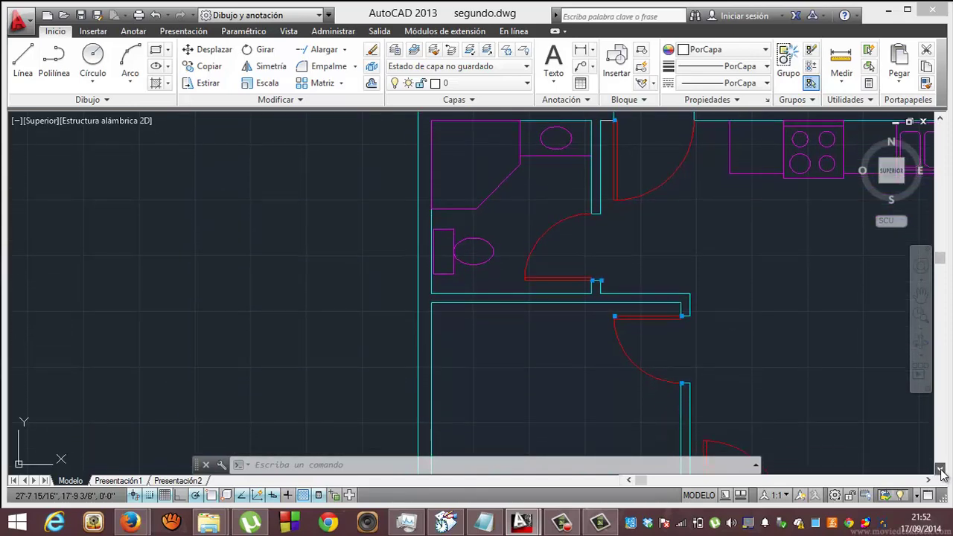
click(941, 470)
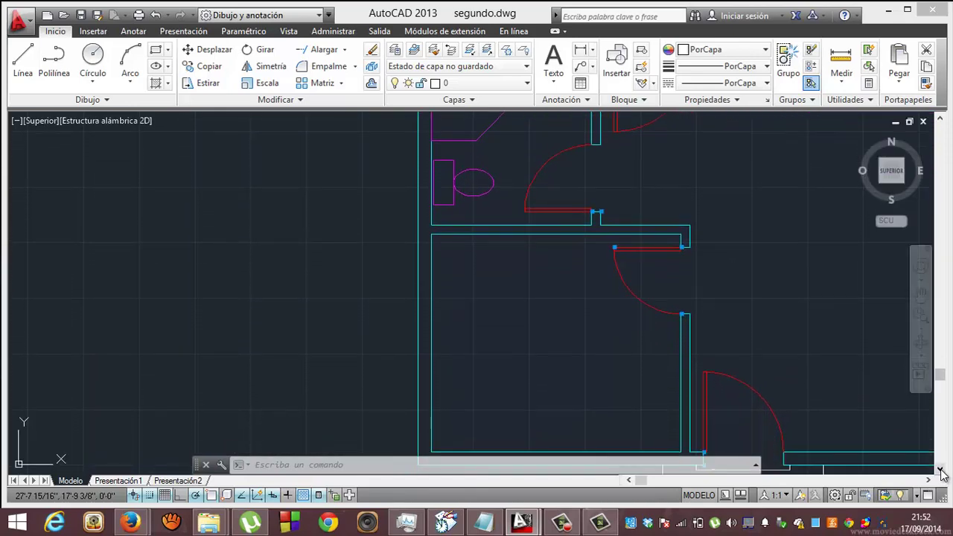
key(Escape)
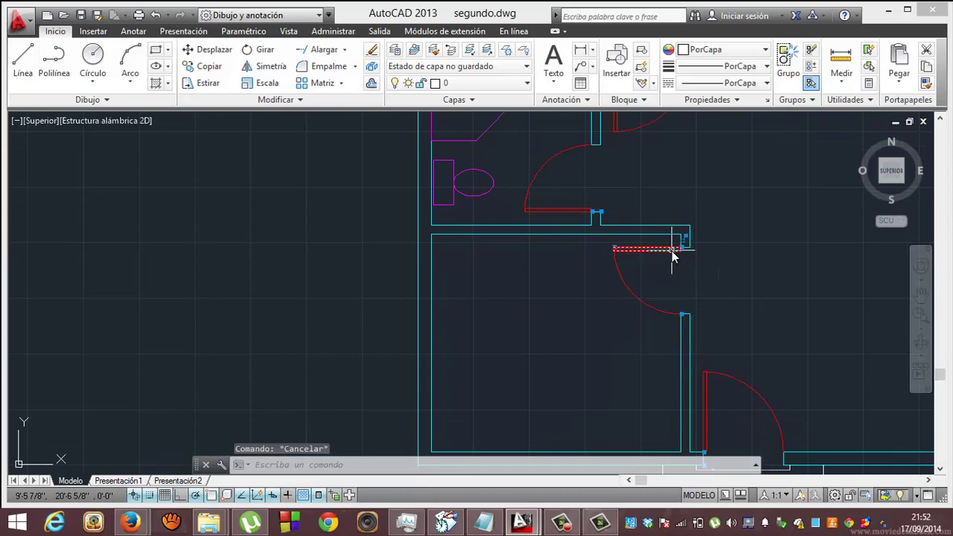
click(673, 251)
key(Delete)
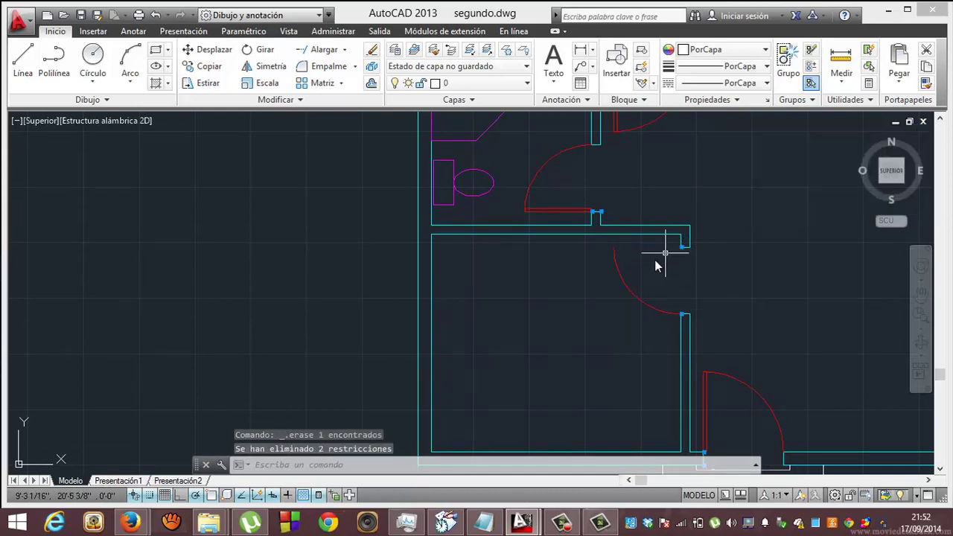
click(627, 290)
key(Delete)
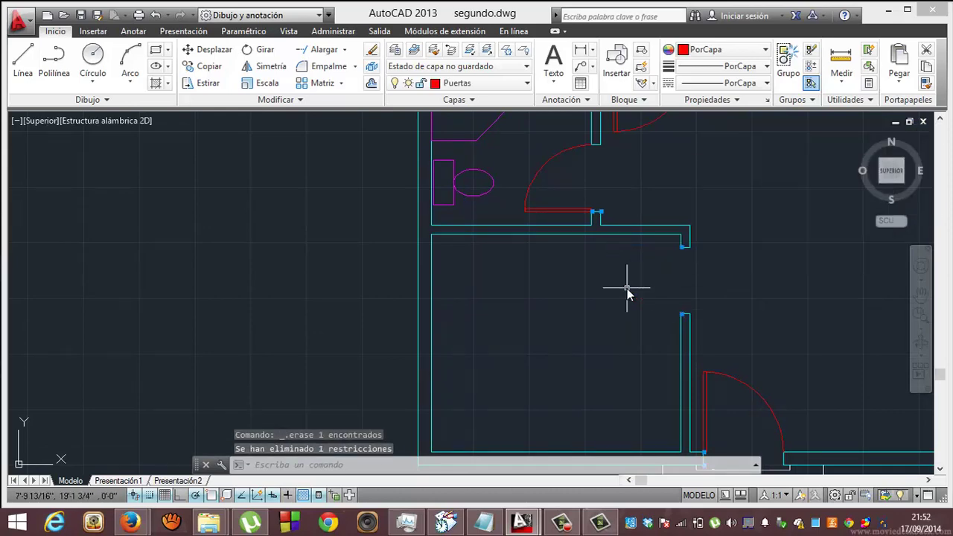
click(612, 68)
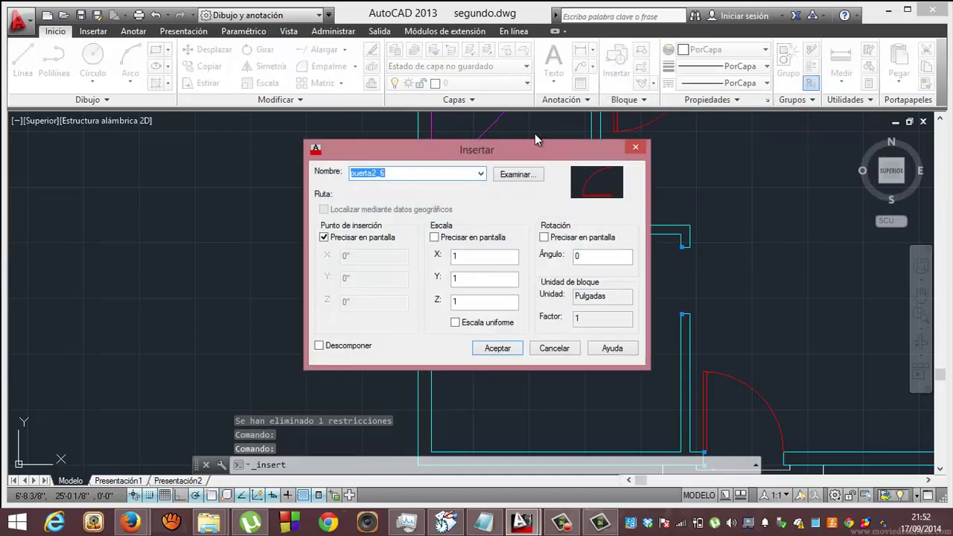
click(435, 237)
click(544, 237)
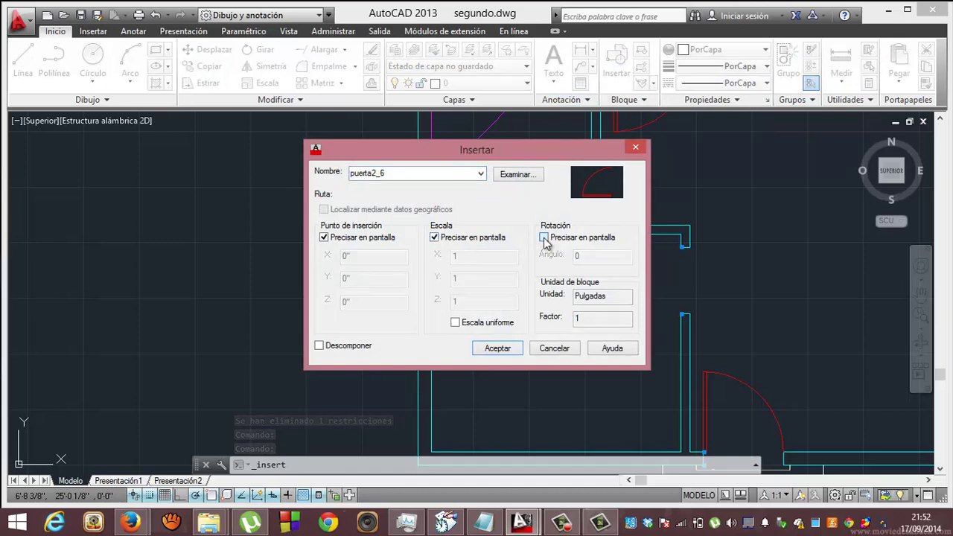
drag(519, 157, 291, 169)
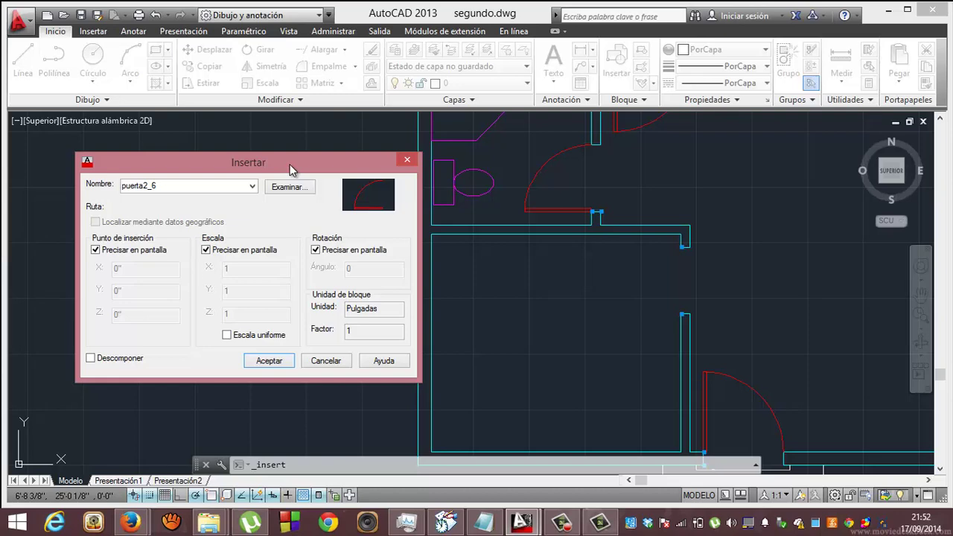
drag(288, 164, 259, 158)
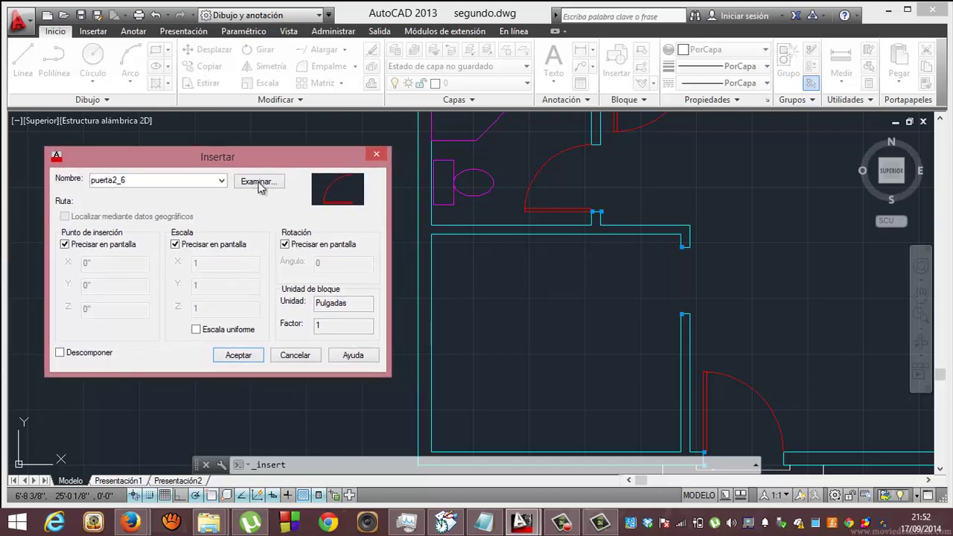
click(240, 357)
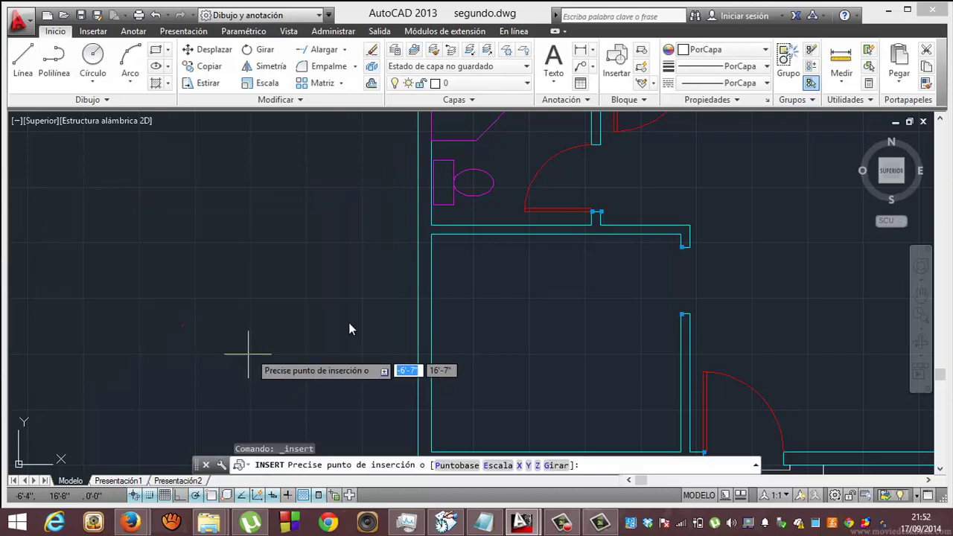
click(680, 314)
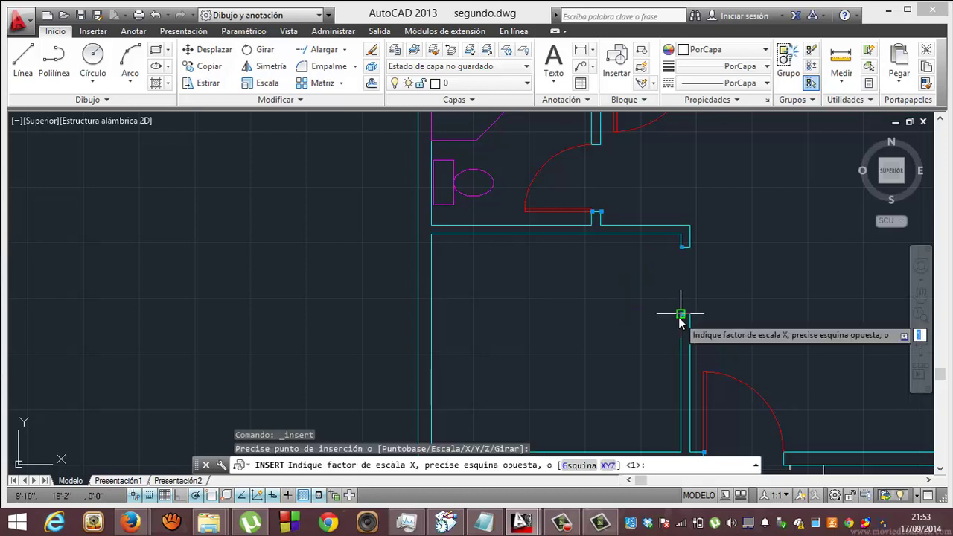
text(-1)
key(Return)
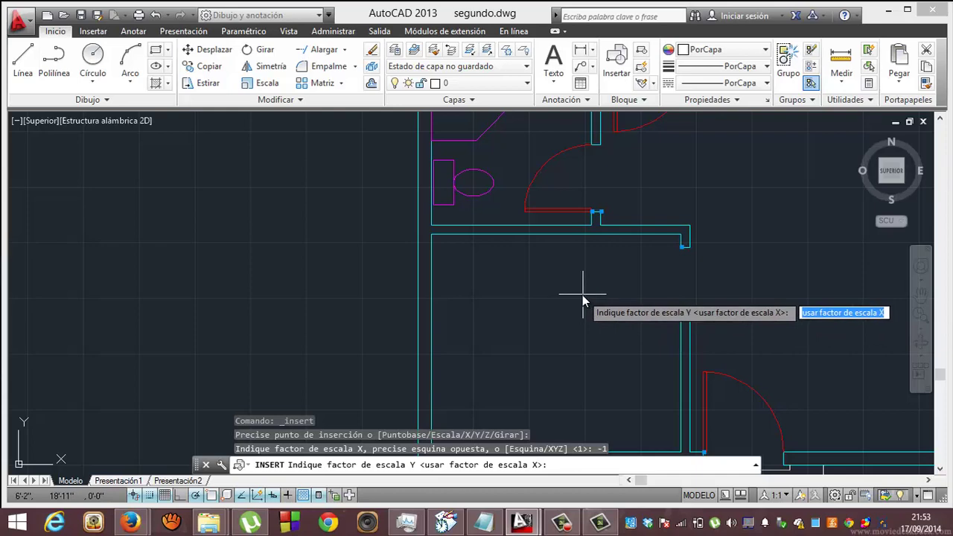
text(1)
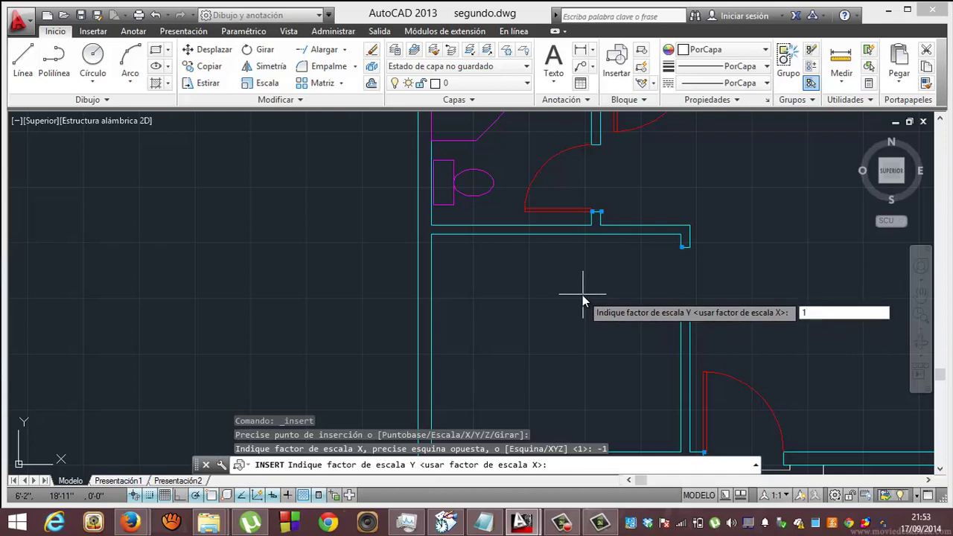
key(Return)
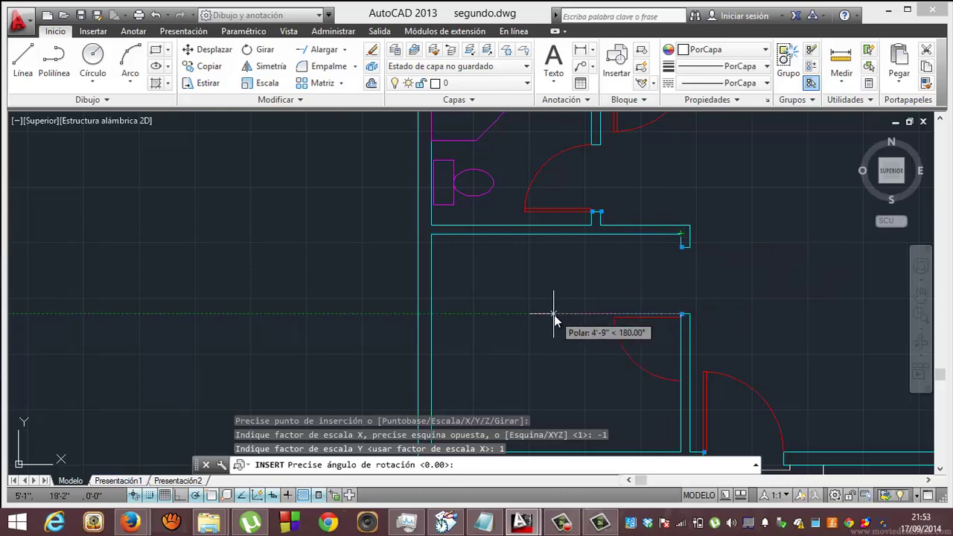
key(Escape)
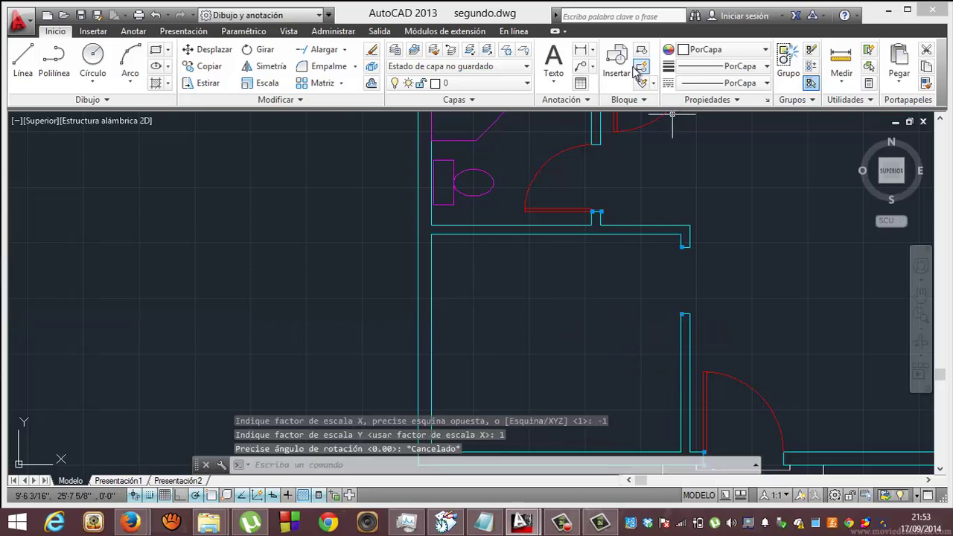
Insert puerta2_6 at the opening's upper corner with X scale -1, Y scale 1, rotation 0.
click(618, 66)
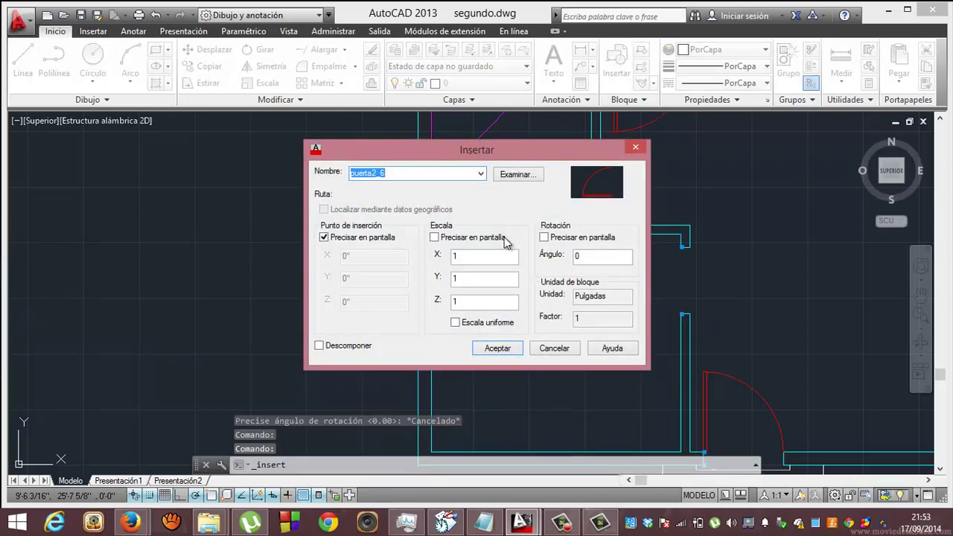
click(480, 238)
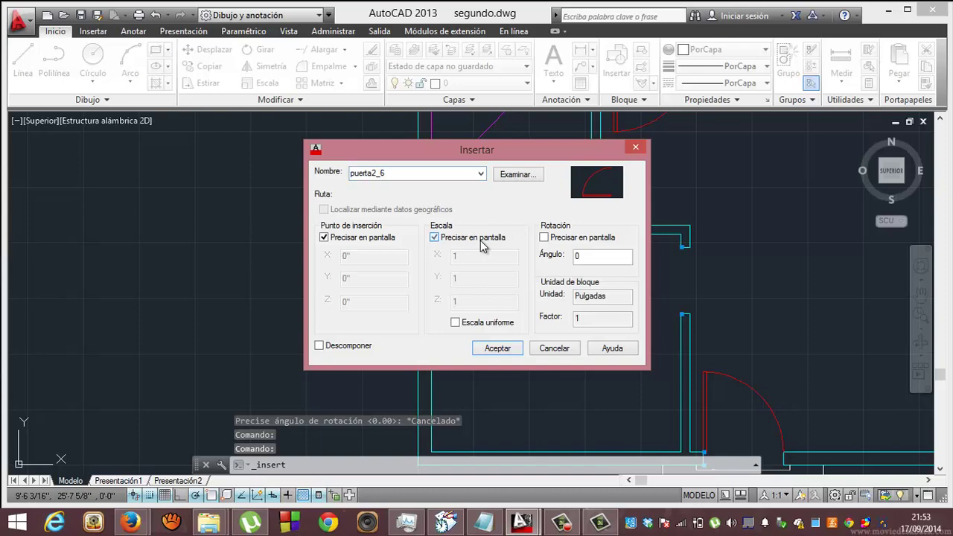
click(564, 238)
click(506, 349)
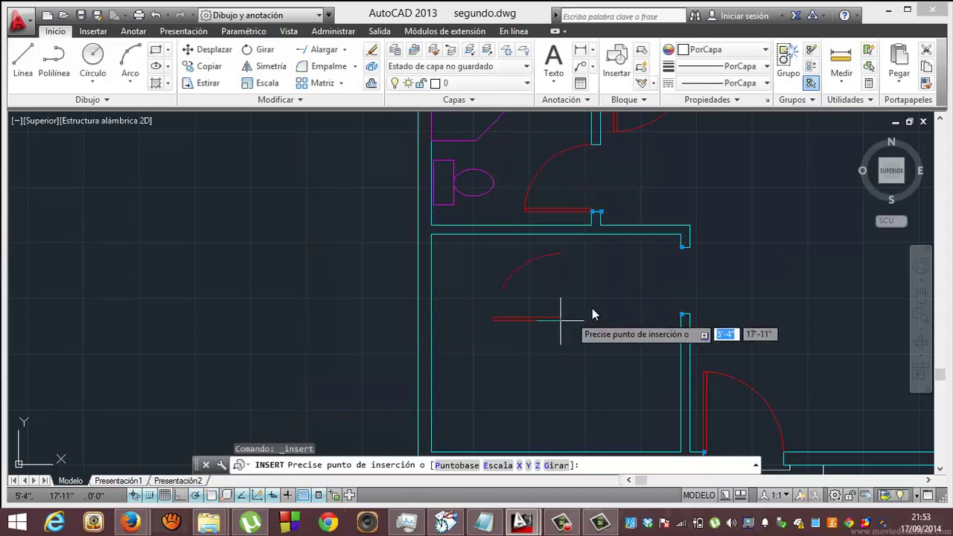
click(679, 248)
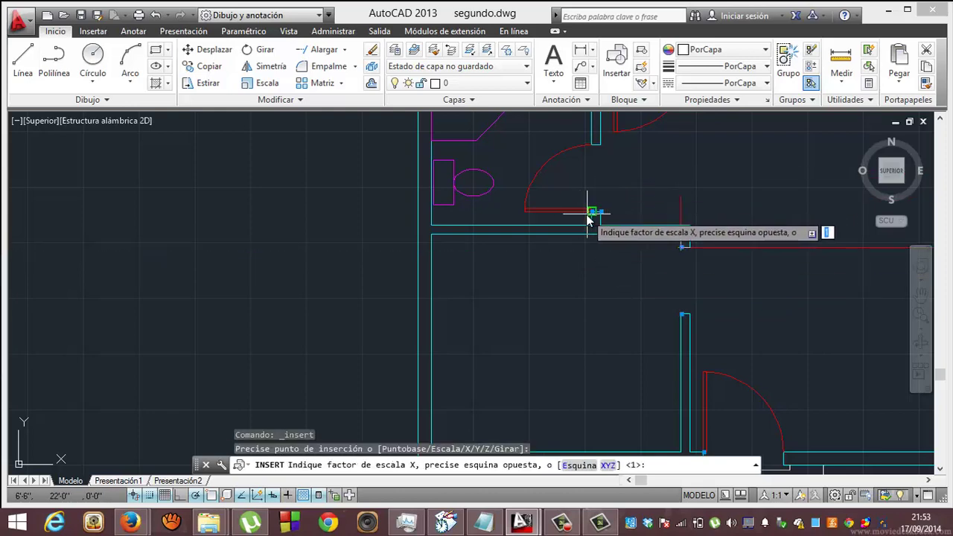
text(-1)
key(Return)
text(1)
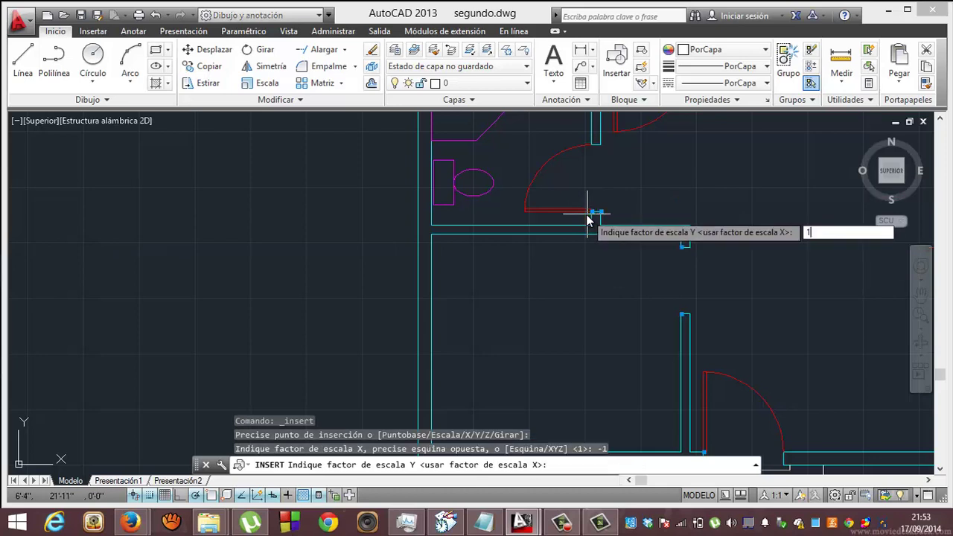
key(Return)
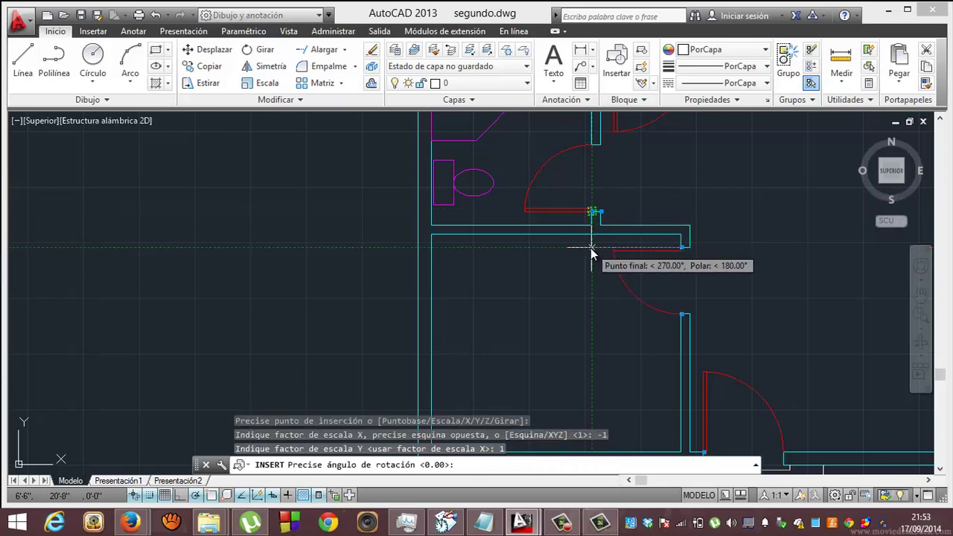
key(Return)
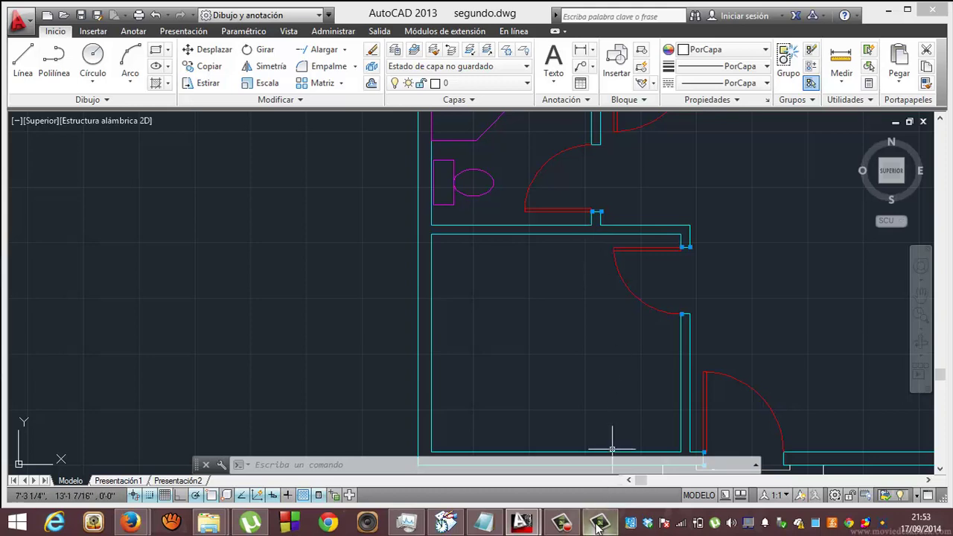
click(562, 523)
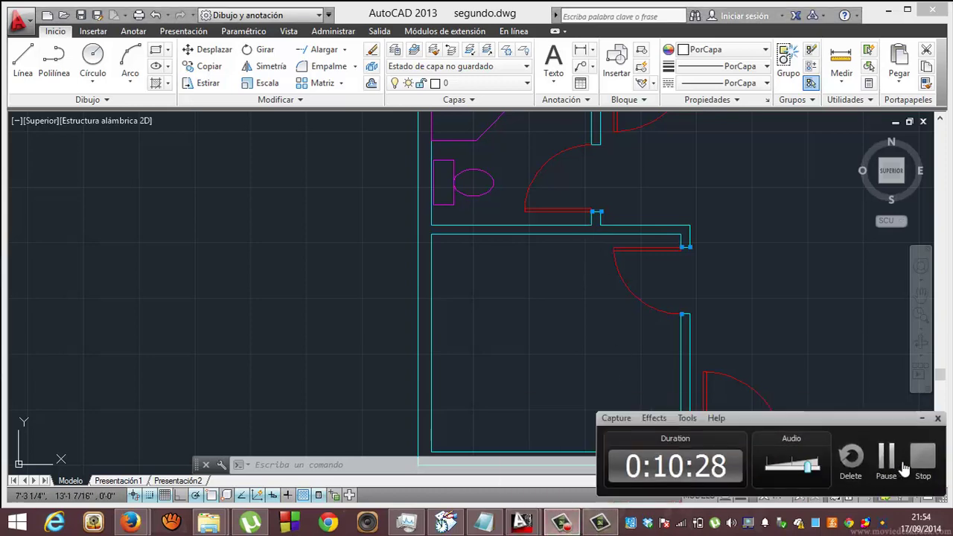